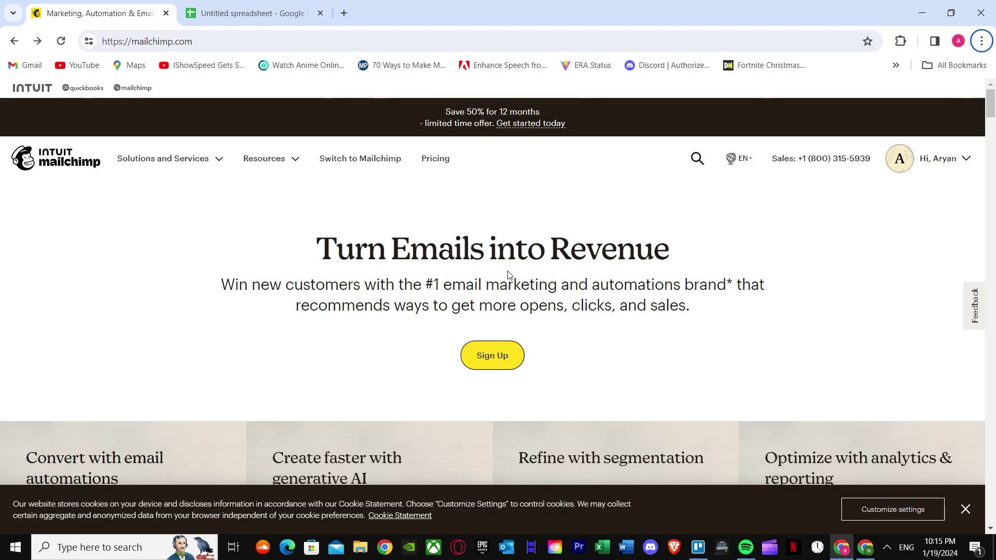
Switch to the signed-out browser window showing the Mailchimp homepage.
left_click(865, 547)
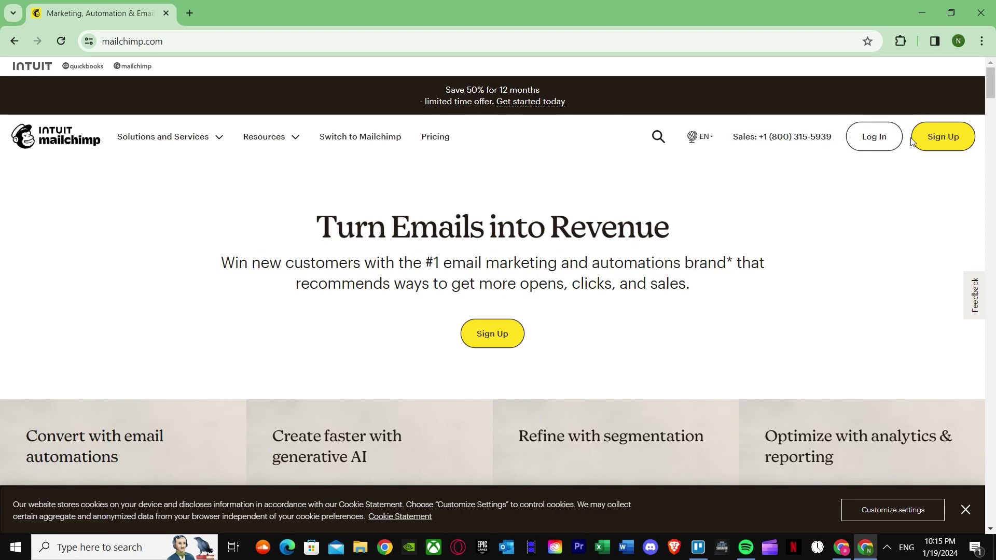
Open the Pricing page and review the Premium, Standard, Essentials and Free plans.
left_click(435, 138)
scroll(316, 259, "down", 3)
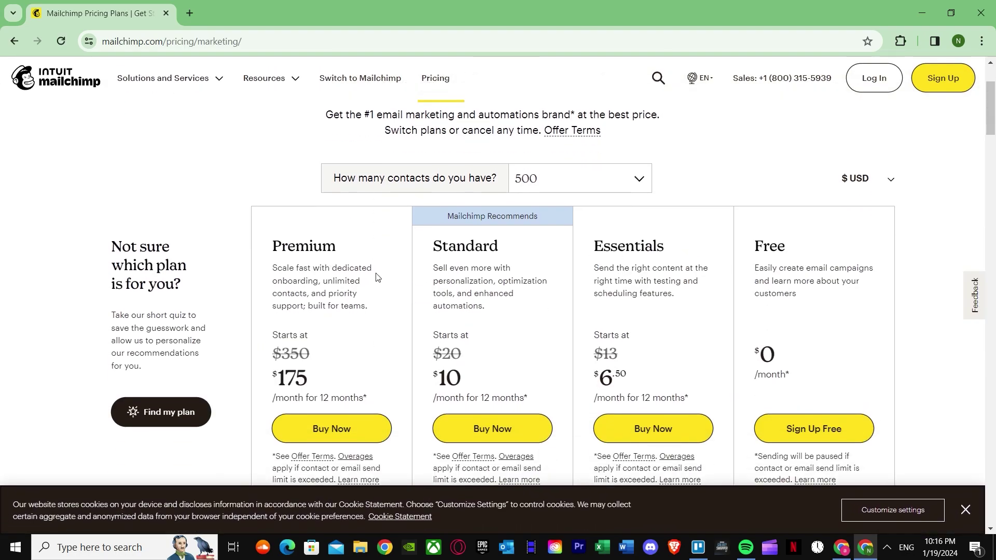
scroll(780, 275, "down", 1)
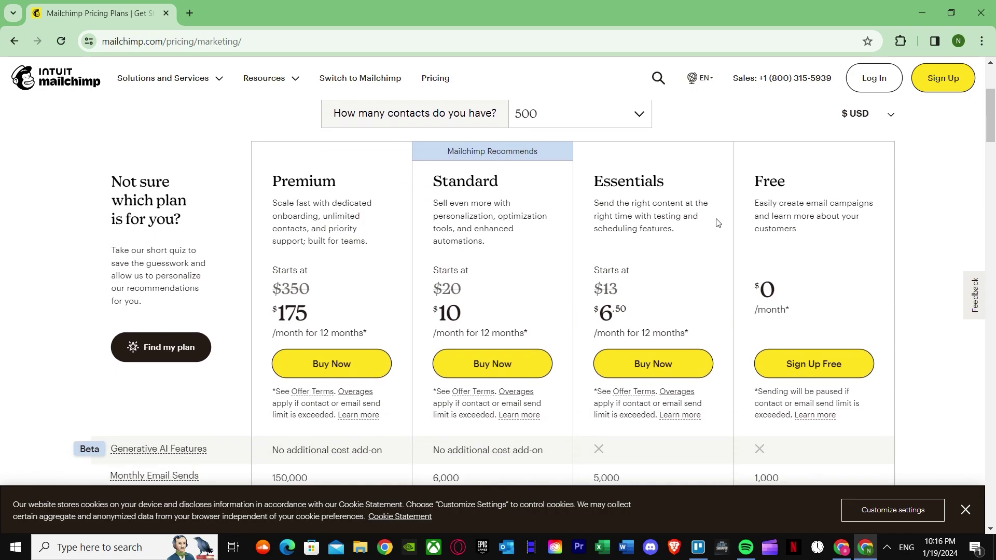
scroll(814, 244, "down", 1)
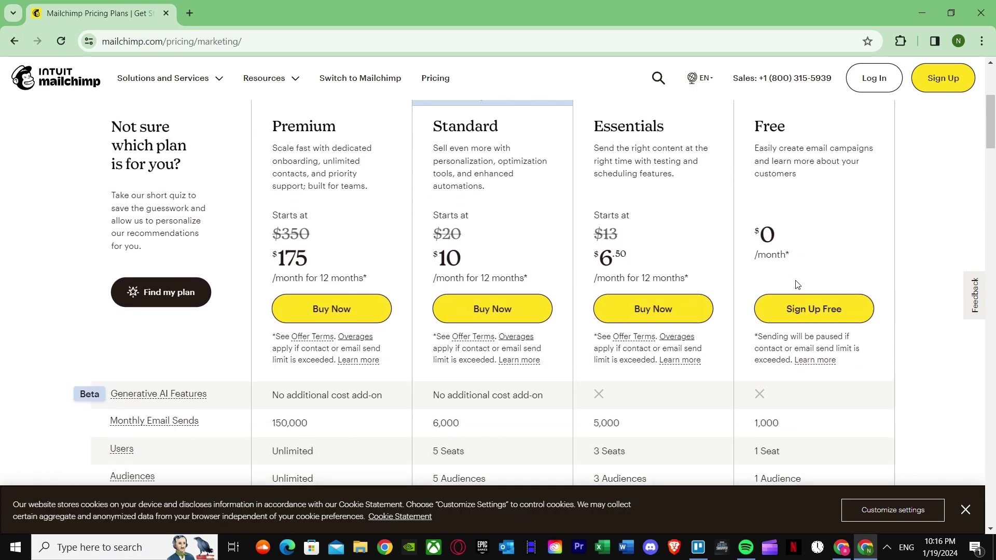
scroll(740, 254, "up", 3)
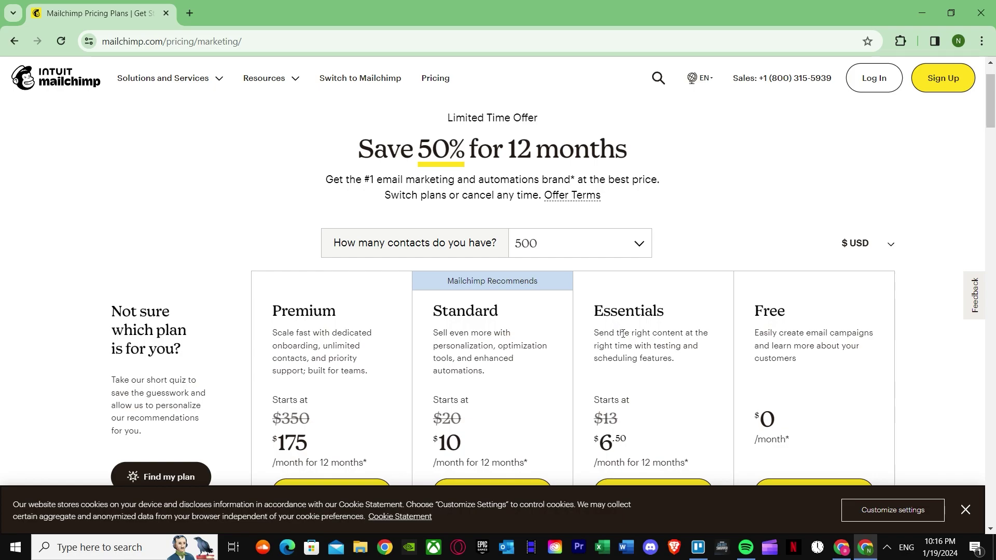
scroll(623, 334, "down", 2)
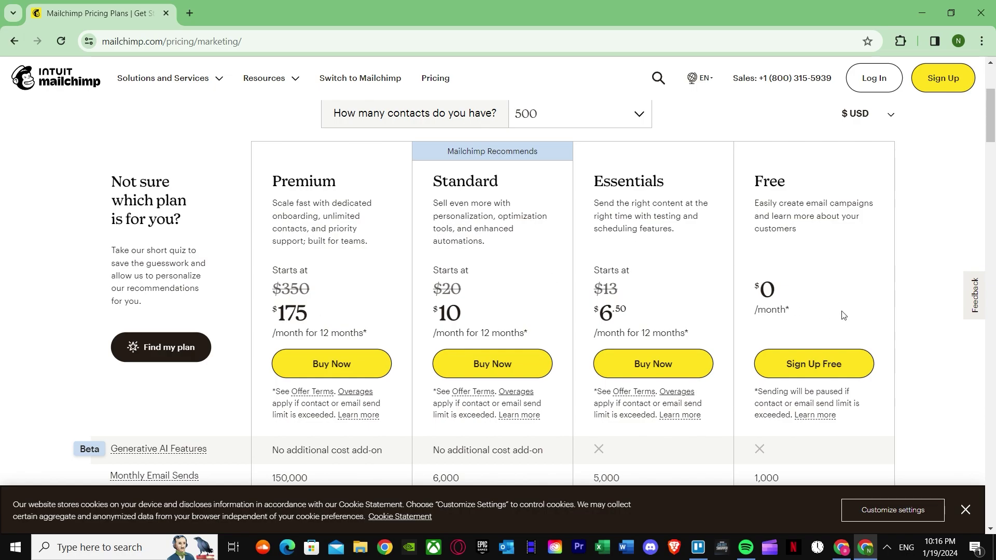
scroll(799, 290, "down", 1)
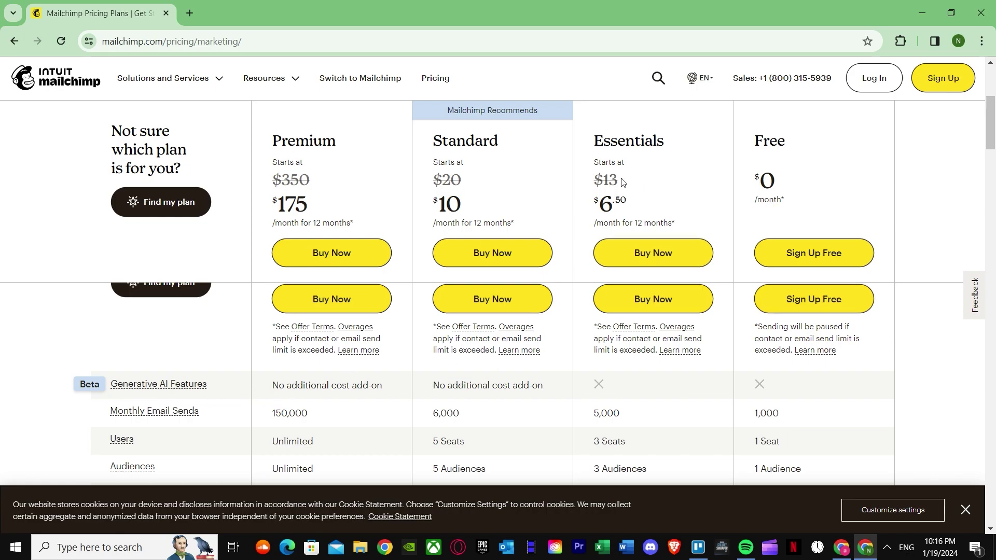
scroll(648, 384, "up", 1)
scroll(701, 363, "down", 2)
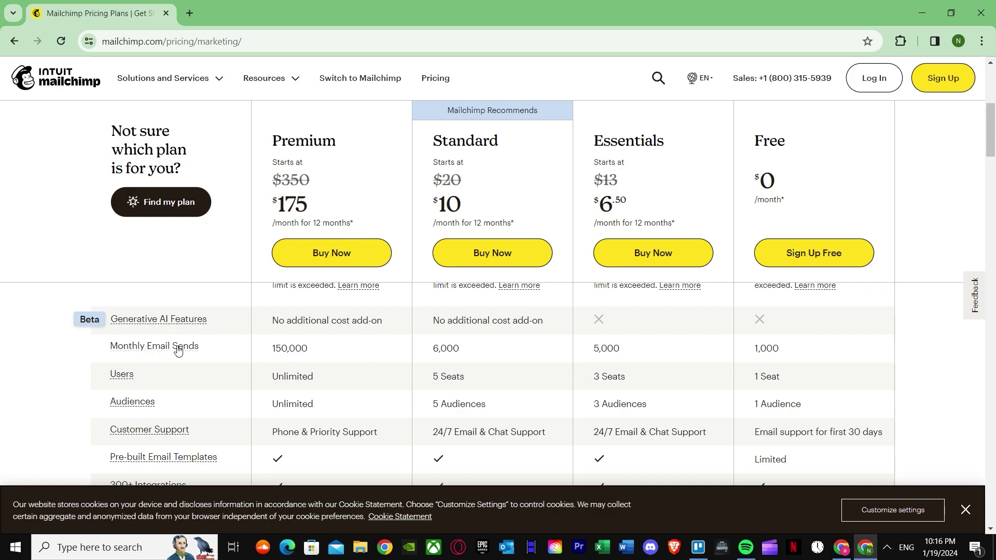
scroll(241, 387, "down", 1)
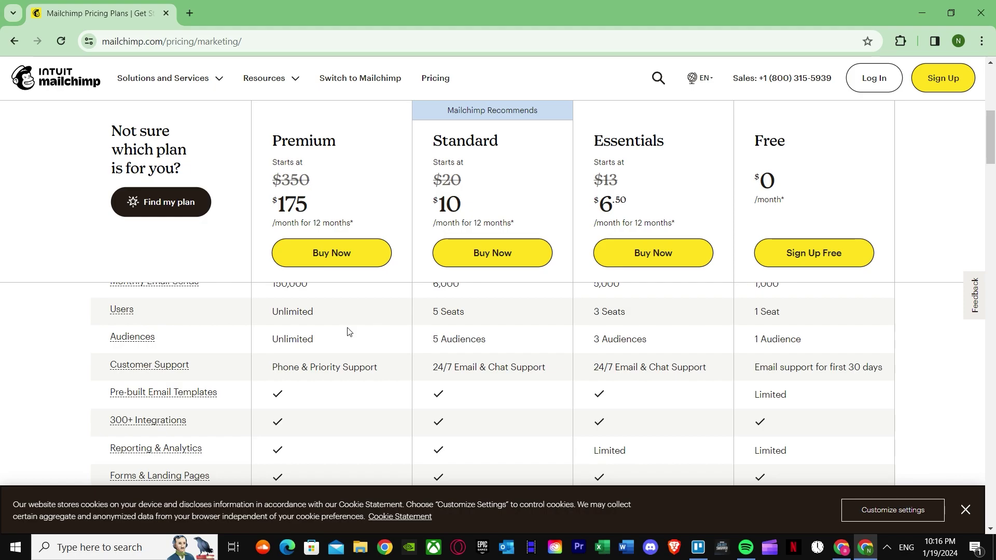
scroll(182, 340, "up", 1)
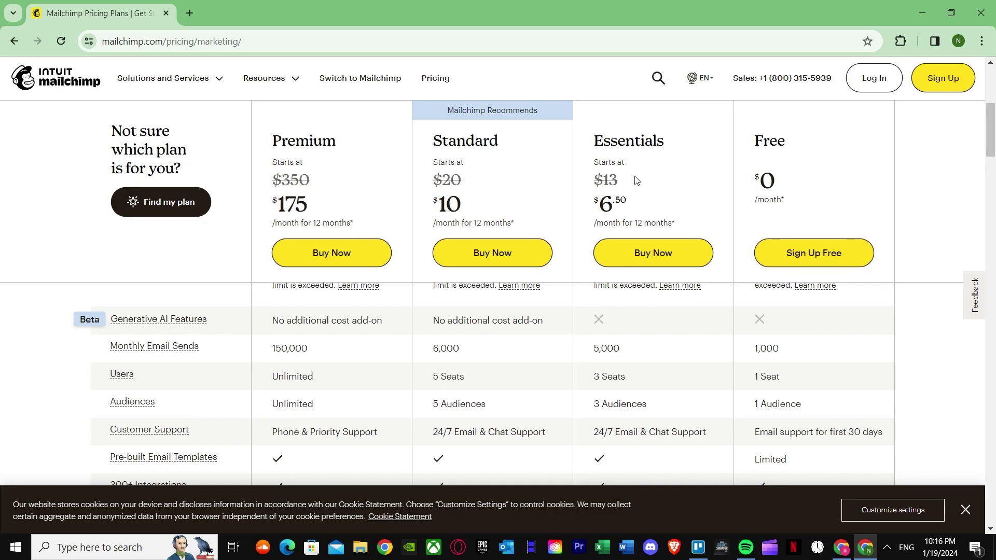
scroll(719, 246, "up", 6)
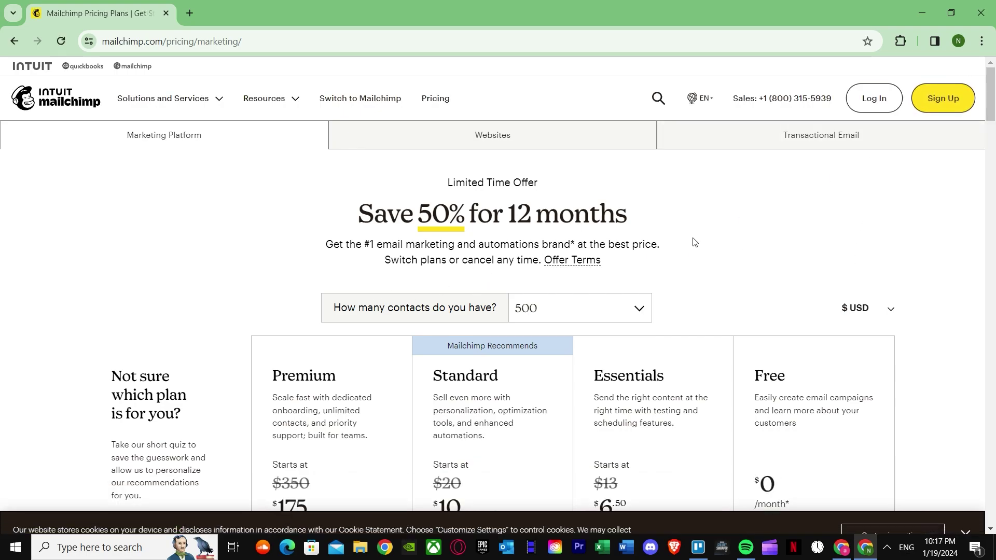
Dismiss the cookie notice and start signing up for a new account.
left_click(967, 101)
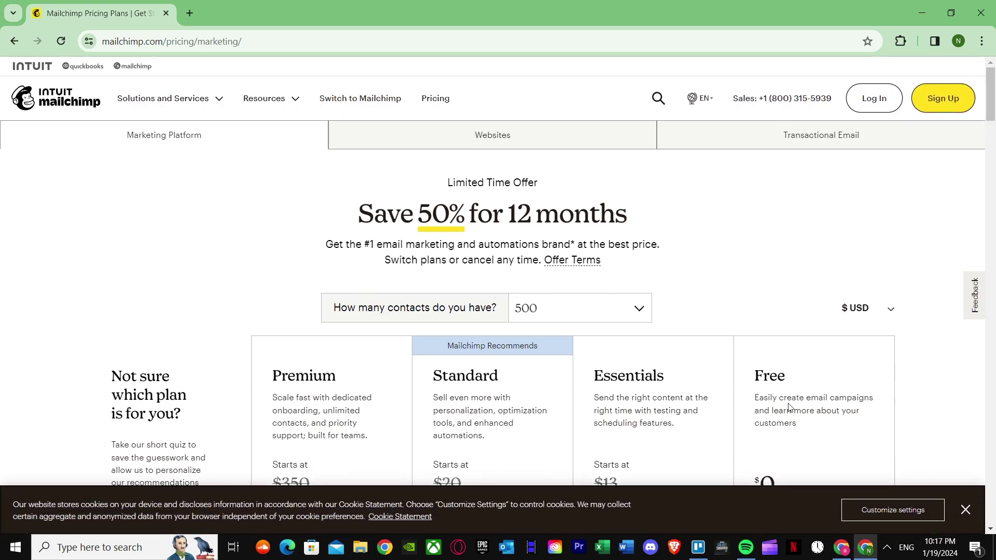
left_click(966, 510)
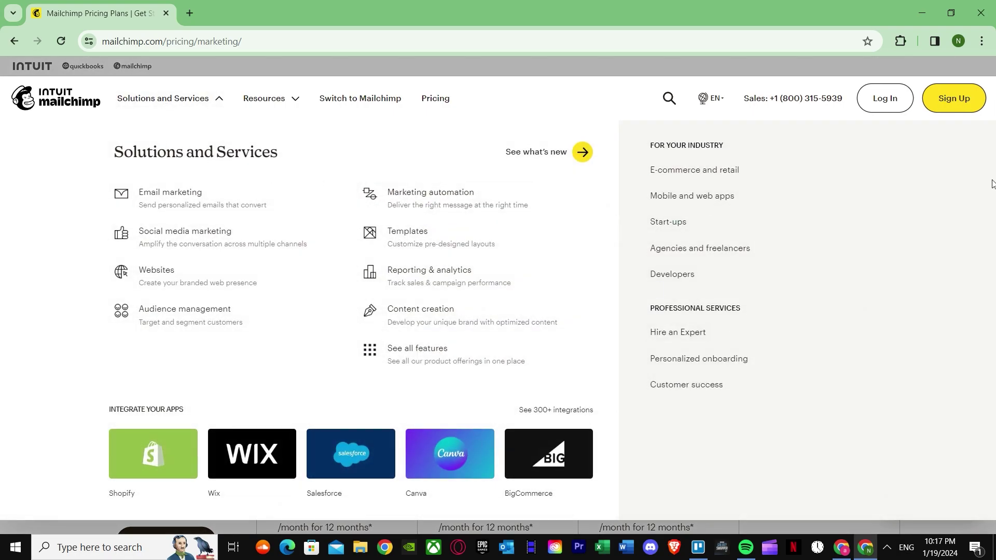
left_click(929, 102)
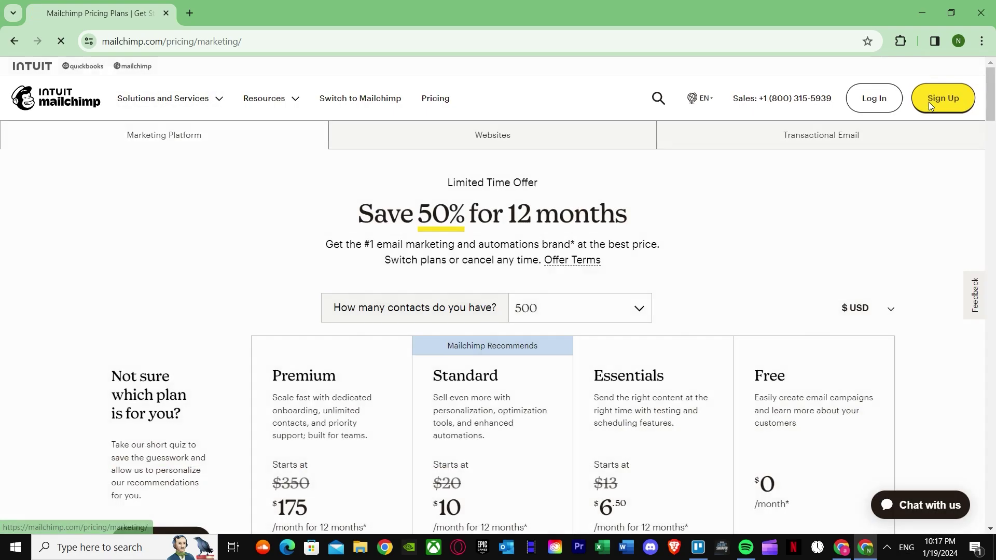
Choose the Free plan and fill in the saved business email address.
scroll(796, 380, "down", 3)
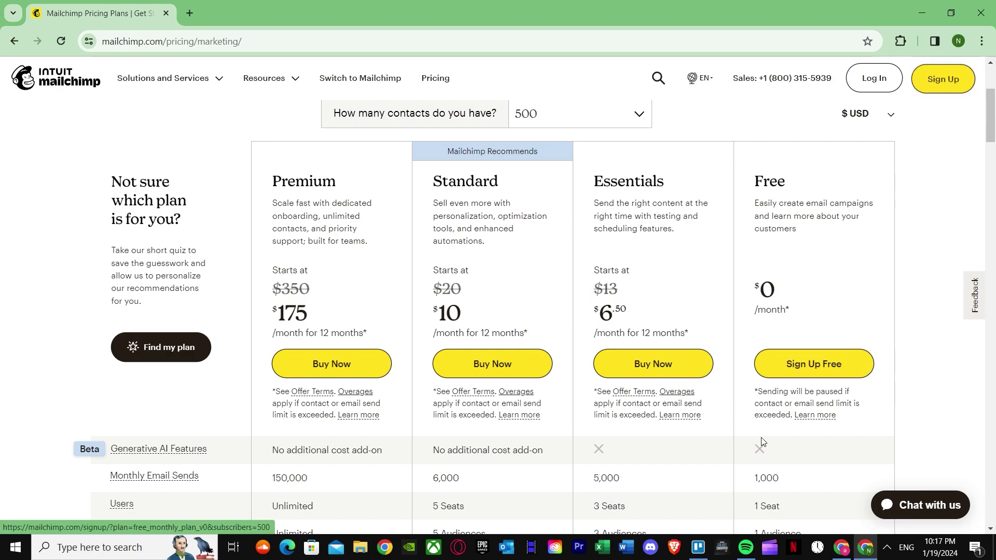
left_click(814, 367)
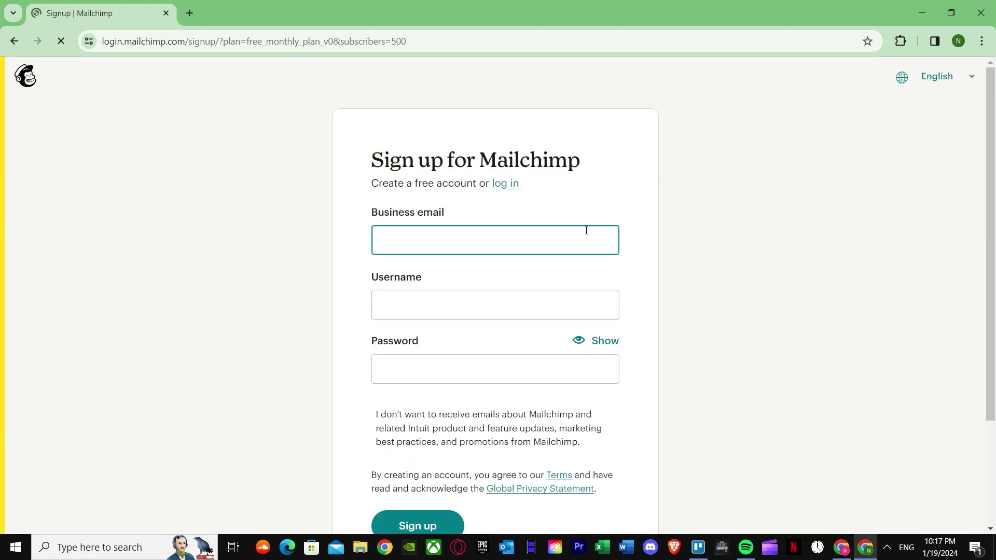
left_click(505, 230)
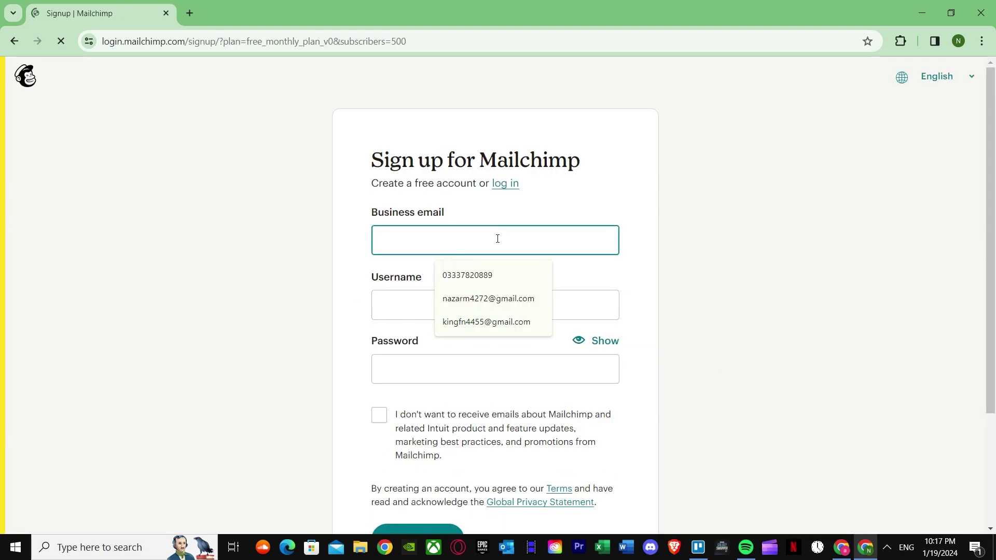
left_click(485, 295)
left_click(958, 41)
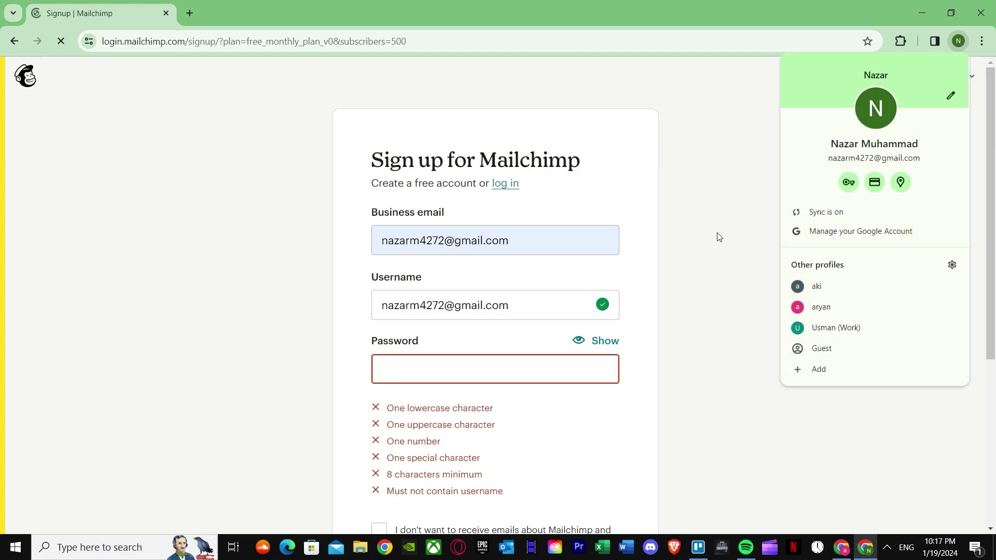
left_click(481, 377)
Use Chrome's suggested strong password, opt out of marketing emails, and submit the form.
left_click(545, 402)
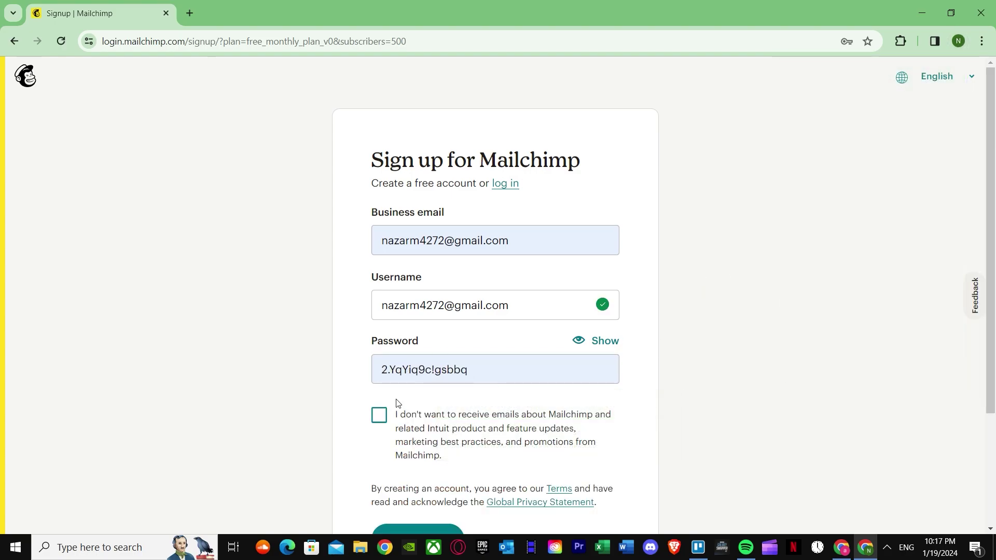
left_click(378, 415)
scroll(379, 415, "down", 1)
left_click(418, 474)
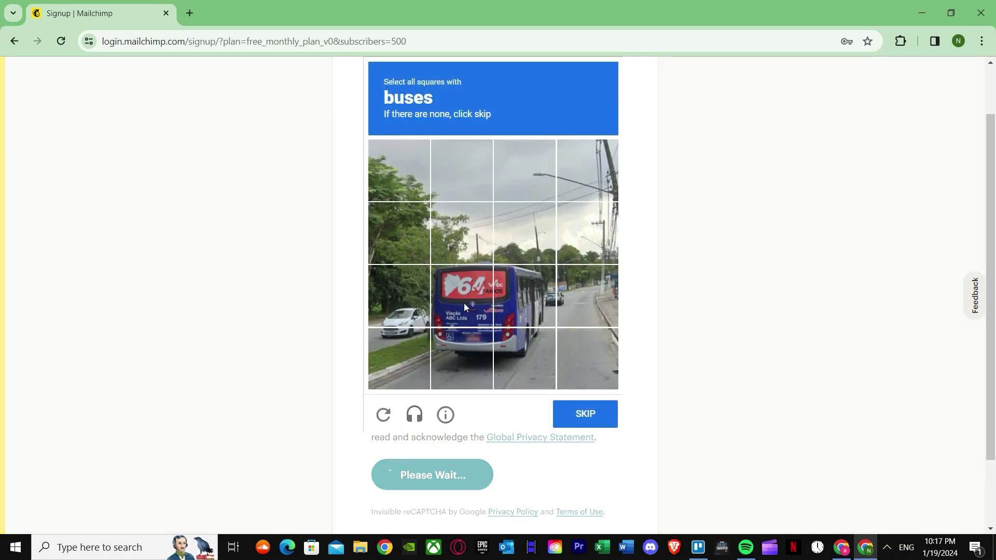
Select the four bus tiles in the reCAPTCHA and go to the next challenge.
left_click(464, 303)
left_click(465, 345)
left_click(509, 332)
left_click(524, 300)
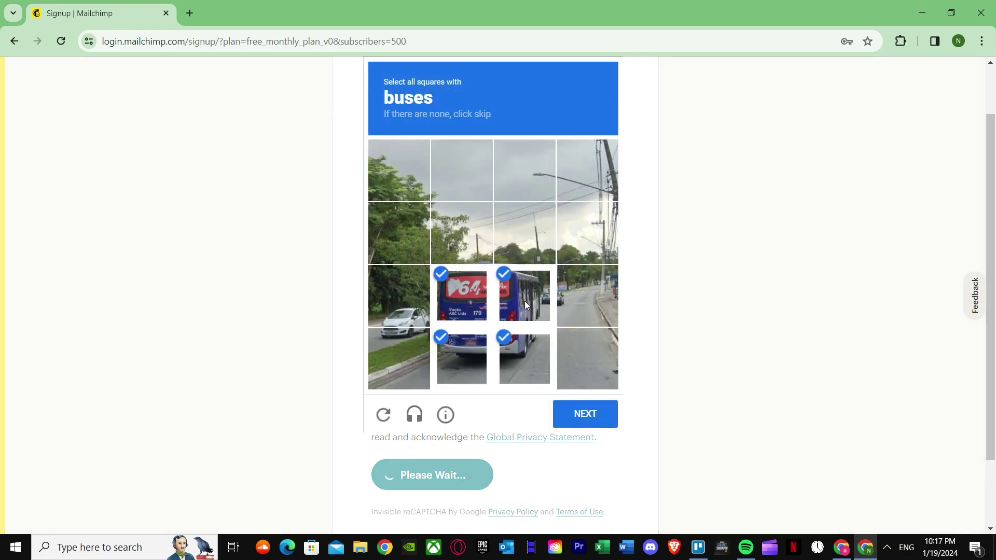
left_click(586, 427)
Select all traffic-light tiles and verify the reCAPTCHA.
left_click(461, 212)
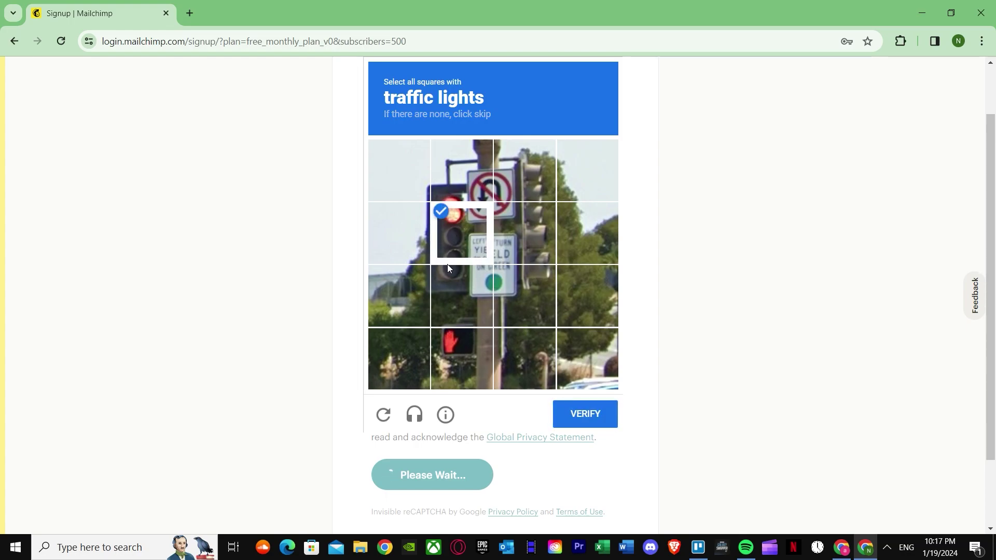
left_click(447, 262)
left_click(519, 189)
left_click(517, 227)
left_click(499, 276)
left_click(467, 259)
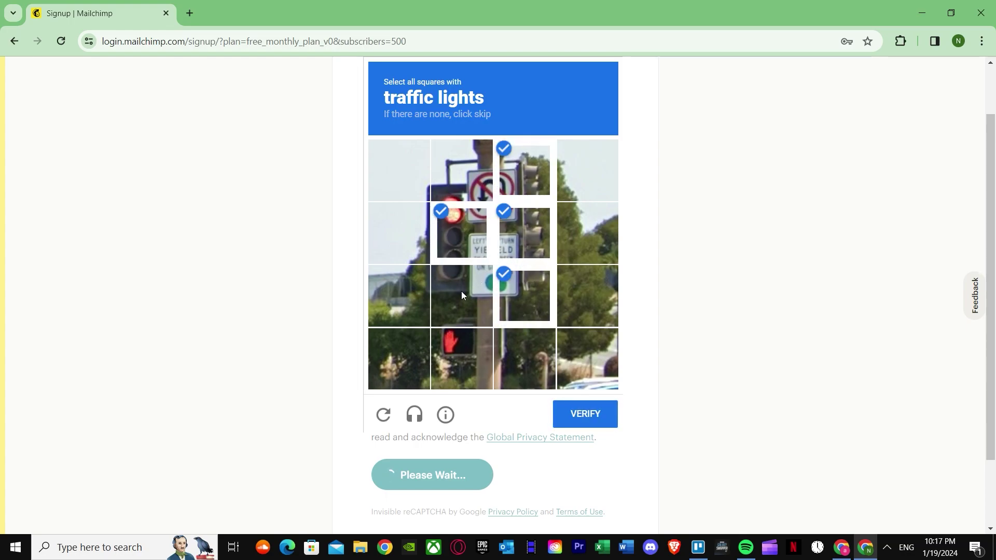
left_click(569, 416)
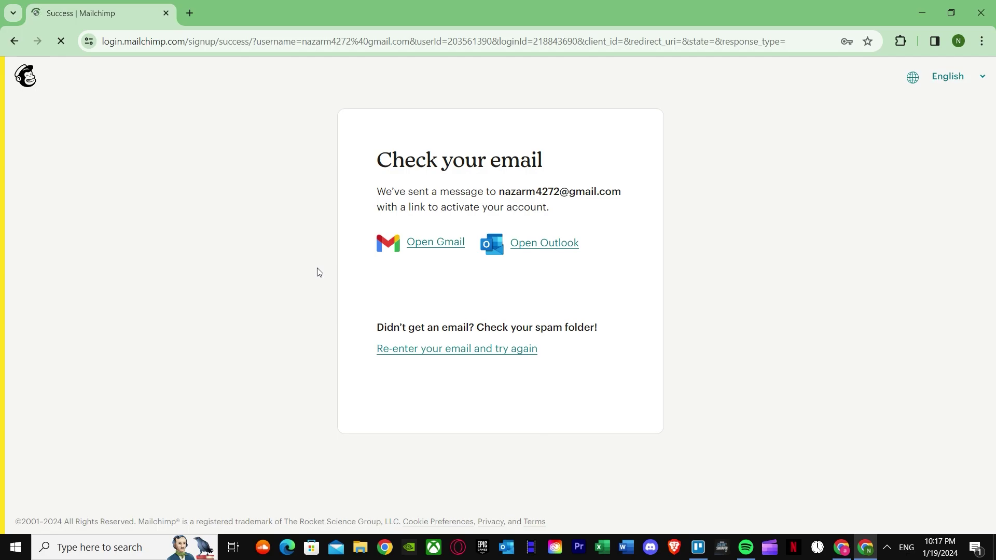
Open the 'Activate your Mailchimp account' email in Gmail and activate the account.
left_click(188, 14)
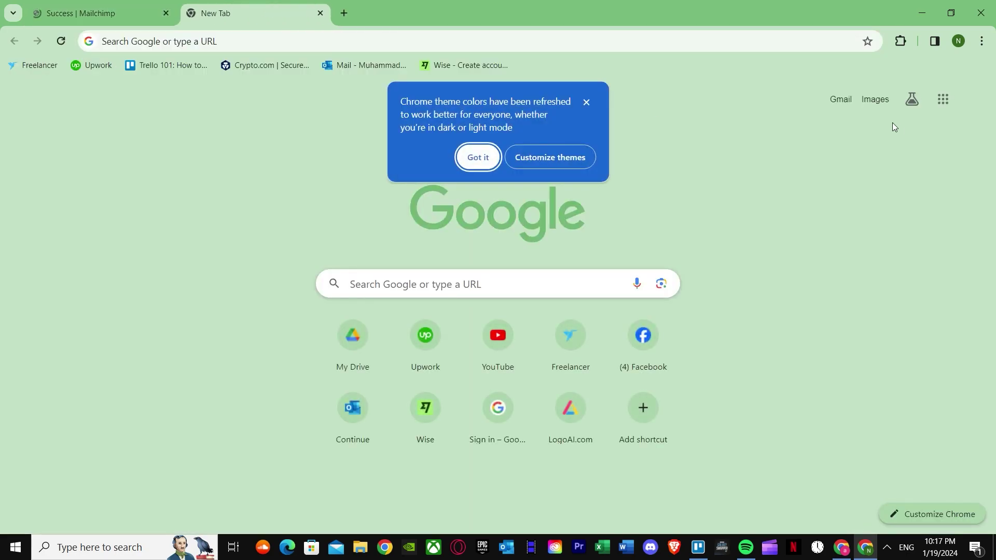
left_click(843, 98)
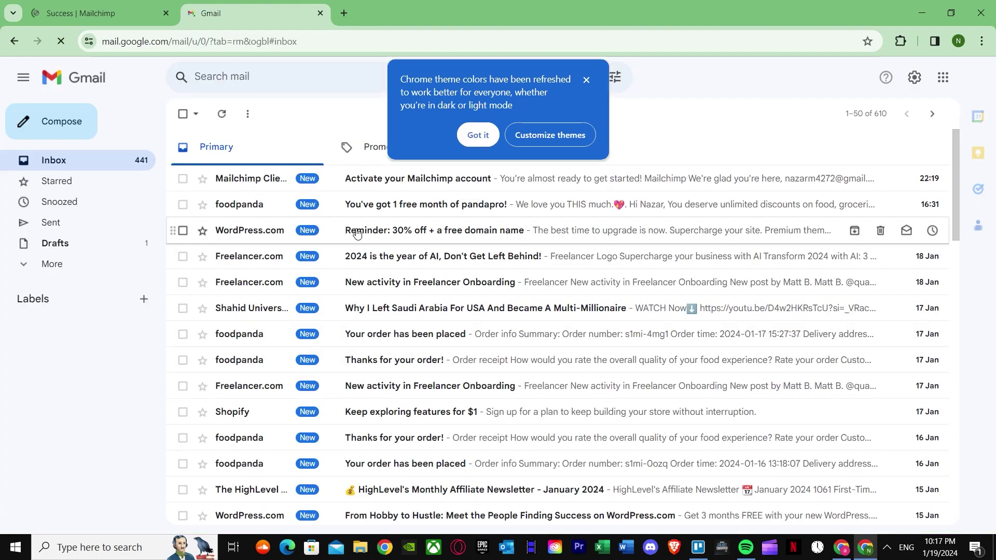
left_click(380, 178)
left_click(569, 442)
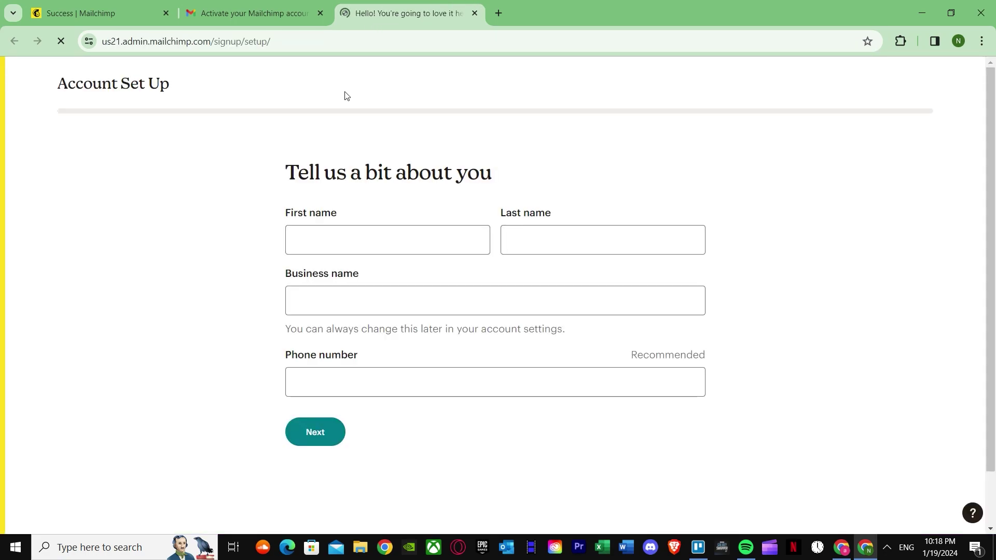
Return to the Mailchimp setup form and enter the owner's first and last name.
left_click(321, 13)
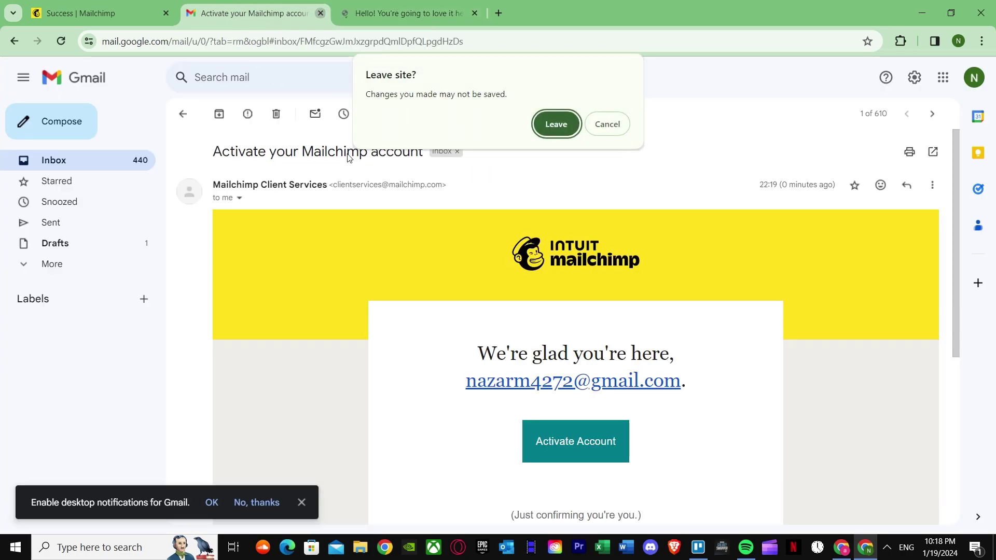
key("Escape")
left_click(409, 6)
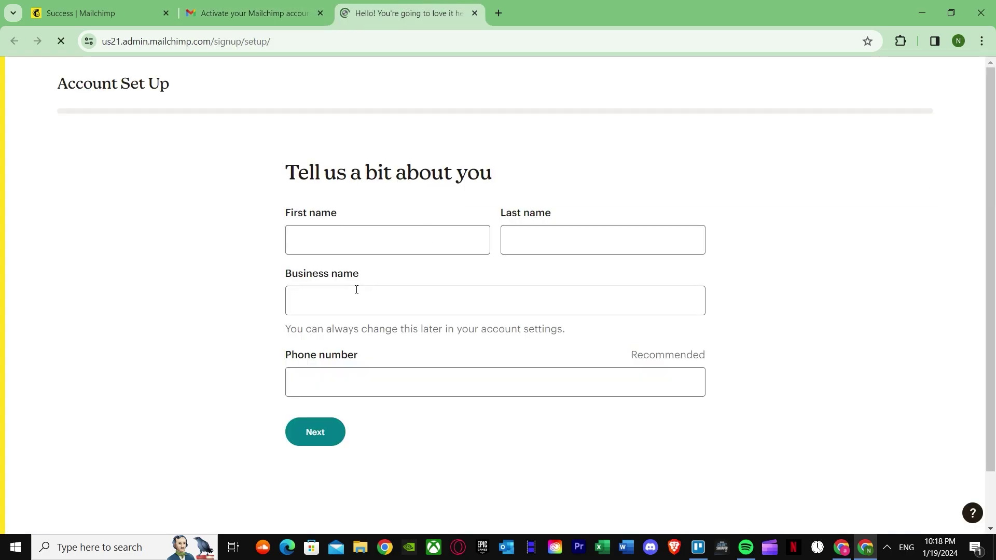
left_click(387, 235)
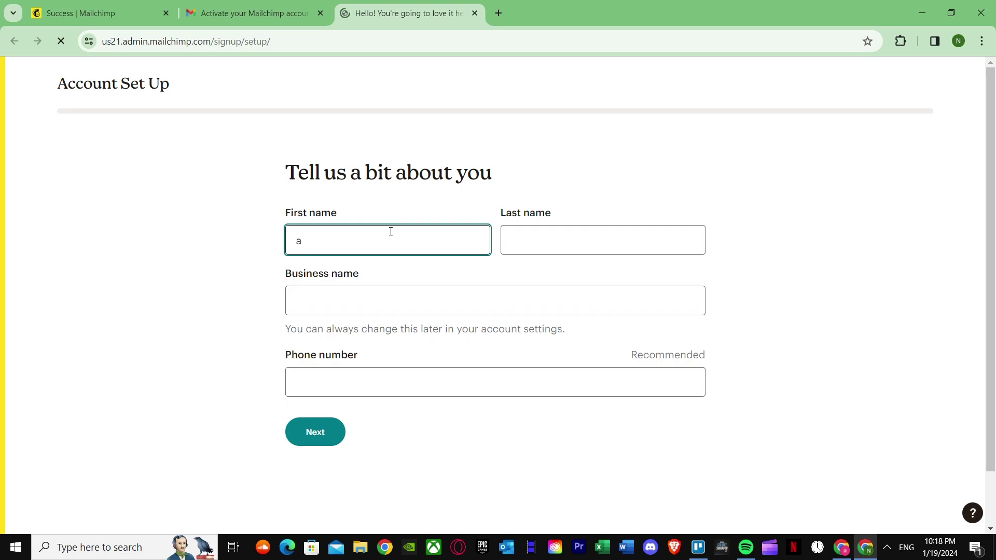
left_click(576, 237)
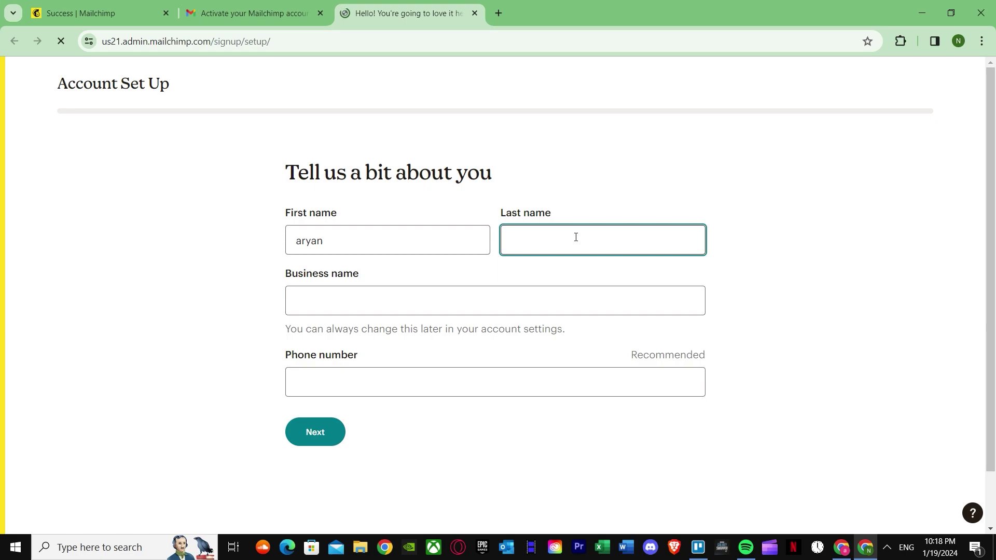
Fill in business name 'Exotic luxury' and the saved phone number, and consent to calls and texts.
left_click(516, 290)
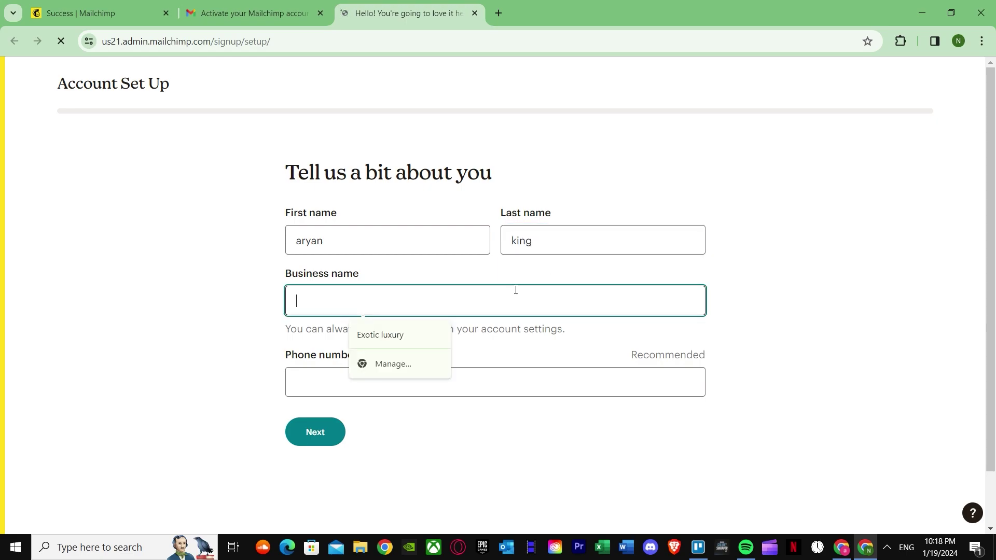
left_click(407, 335)
left_click(395, 380)
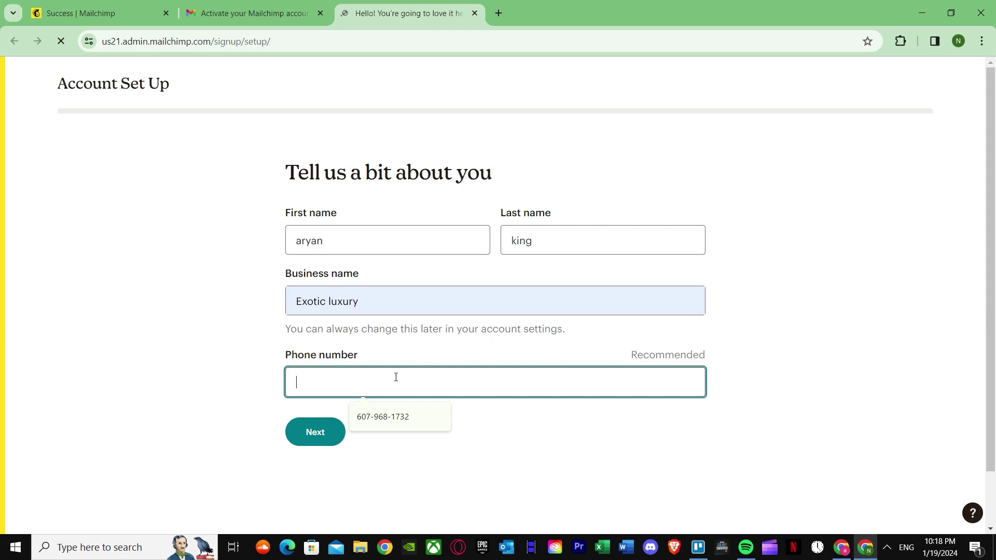
type("031")
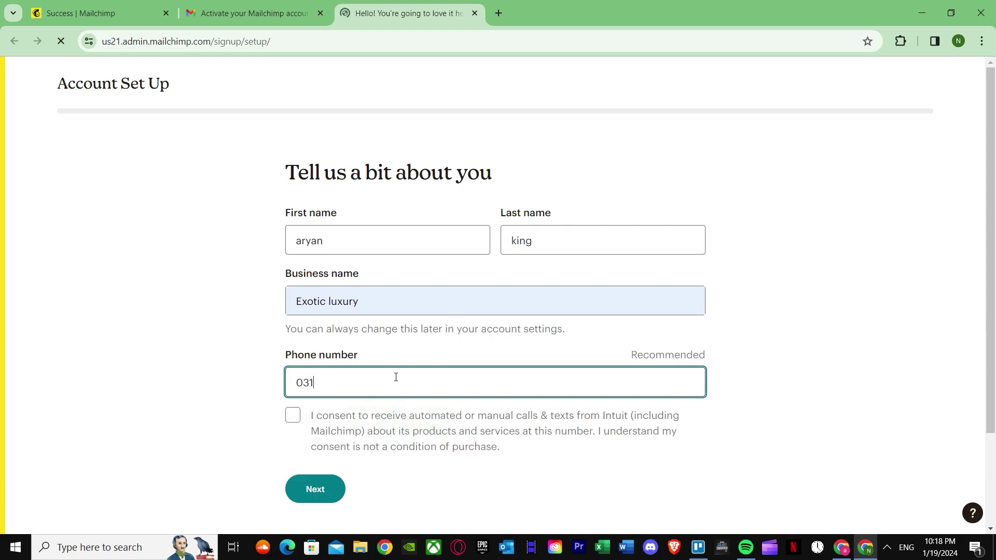
key("BackSpace")
key("BackSpace")
key("BackSpace")
key("BackSpace")
key("BackSpace")
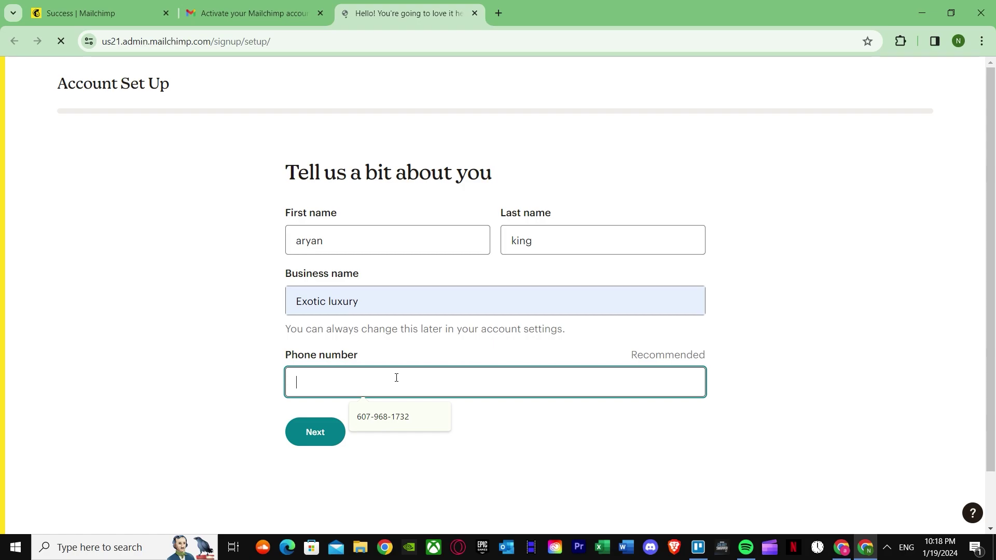
left_click(406, 409)
left_click(314, 431)
Submit the personal details and start typing the business street address.
left_click(324, 485)
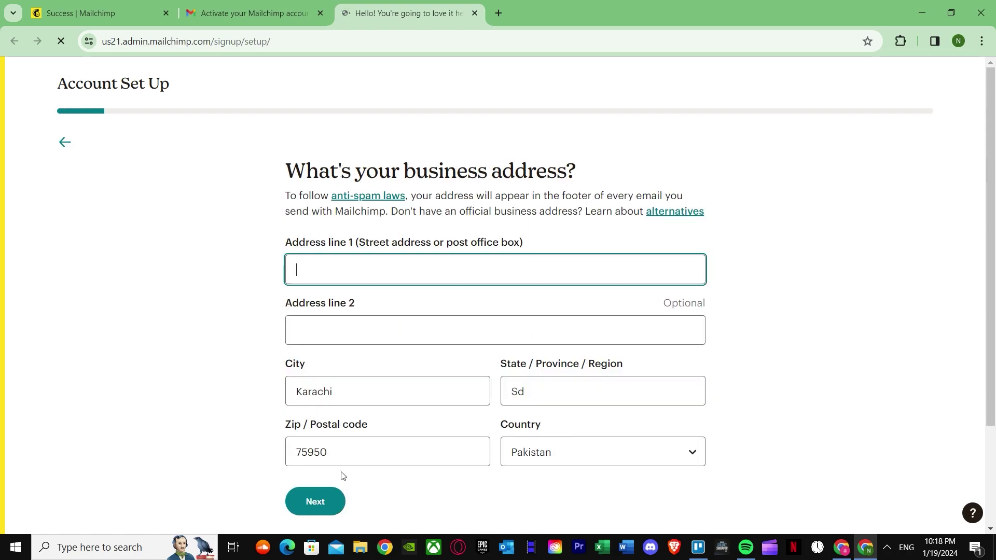
left_click(418, 271)
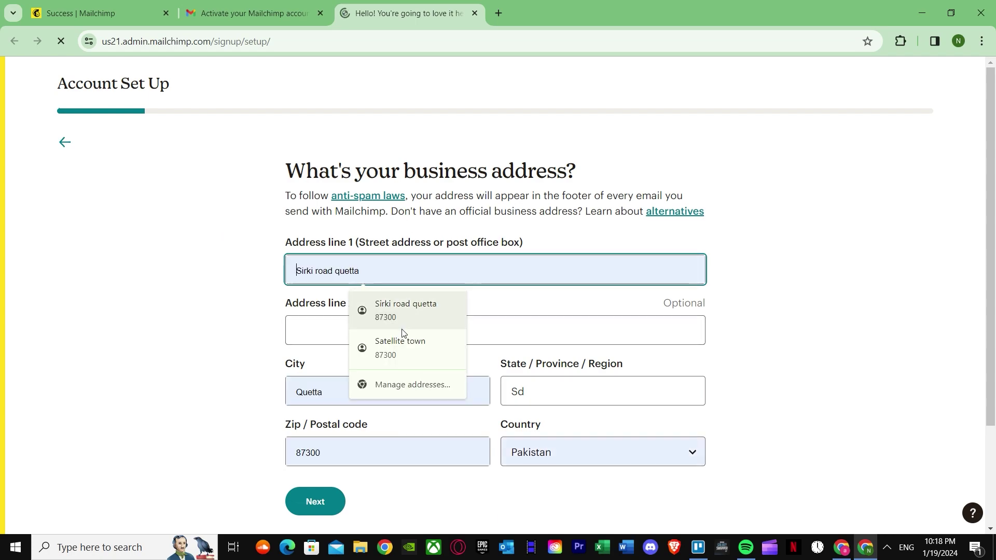
left_click(752, 498)
scroll(480, 443, "down", 3)
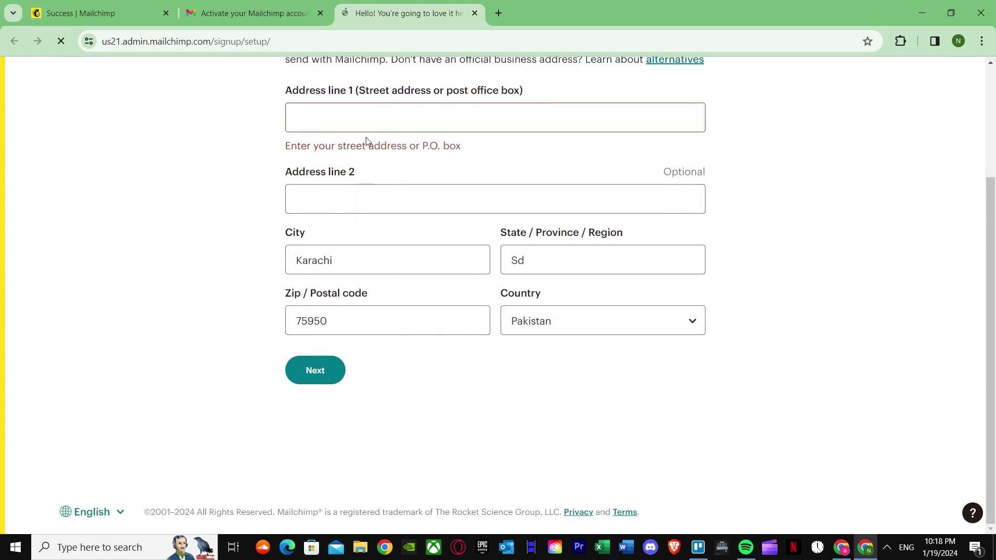
left_click(356, 113)
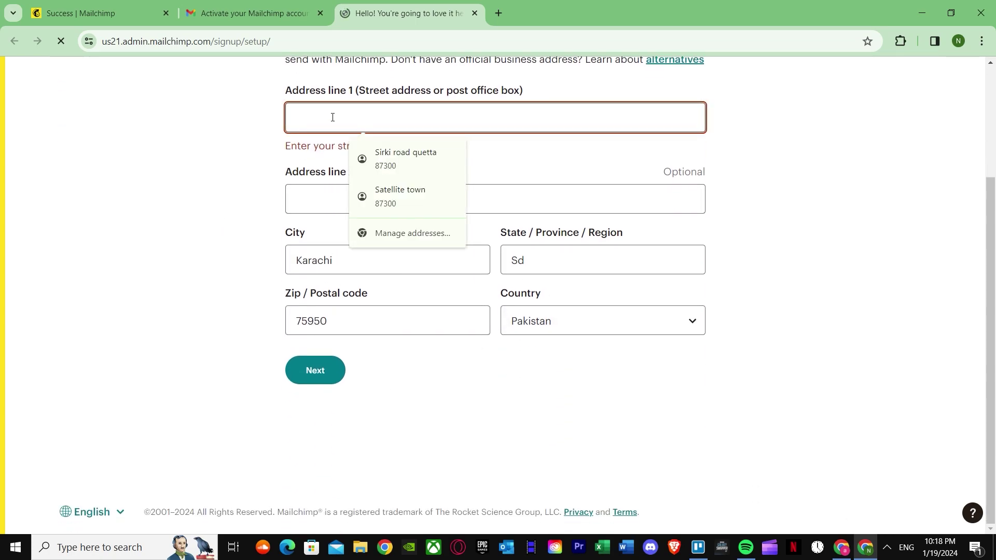
type("hero colony")
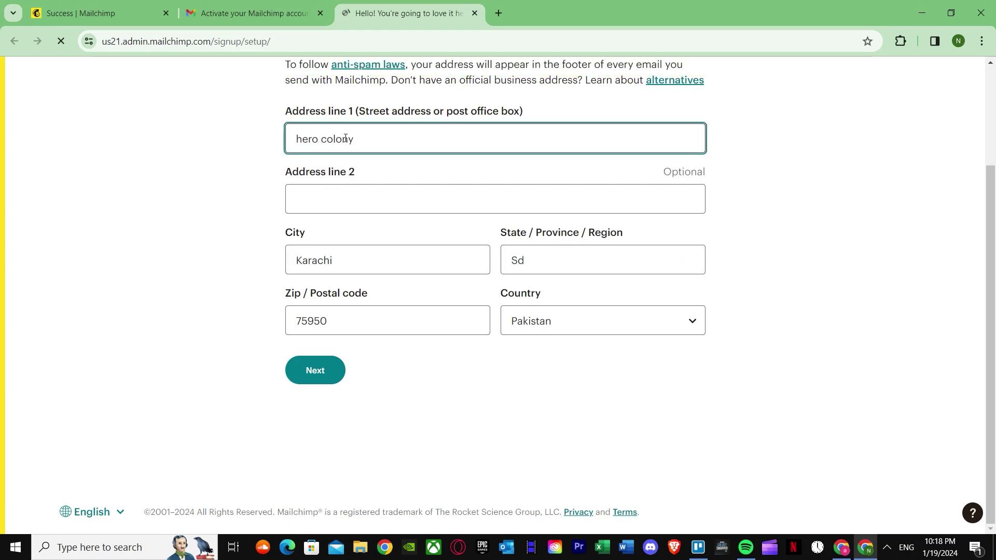
Accept a suggested French business address, submit it, and skip the top-goal question.
key("BackSpace")
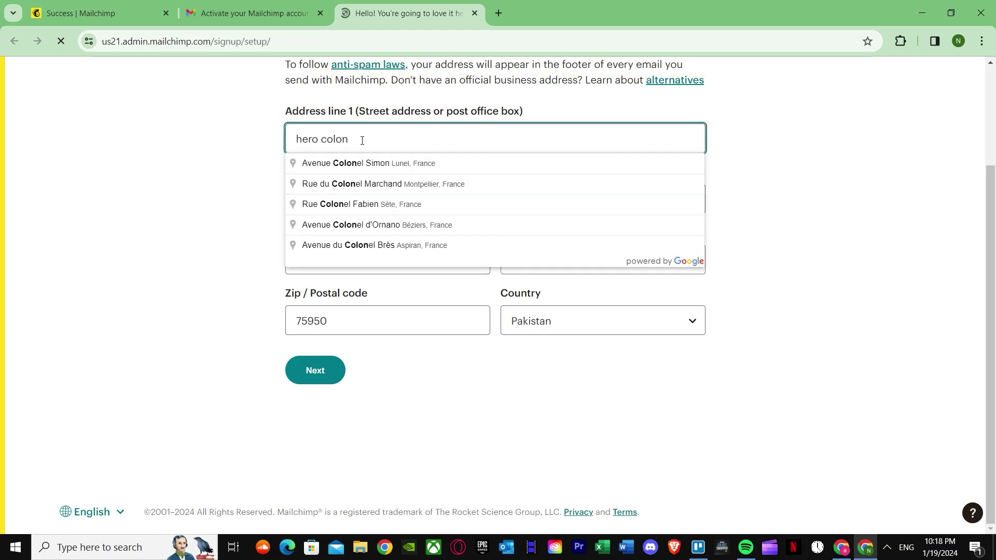
key("Return")
left_click(314, 370)
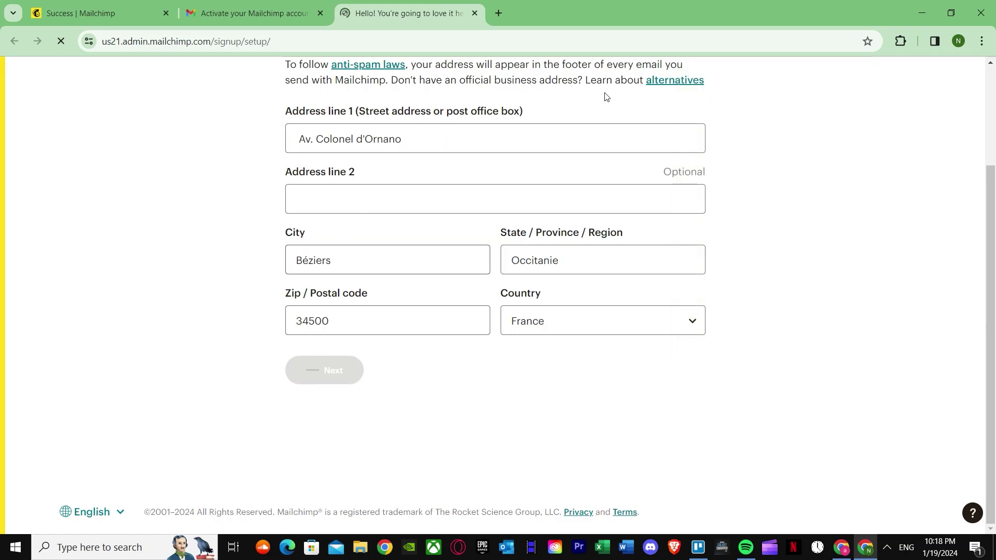
left_click(377, 450)
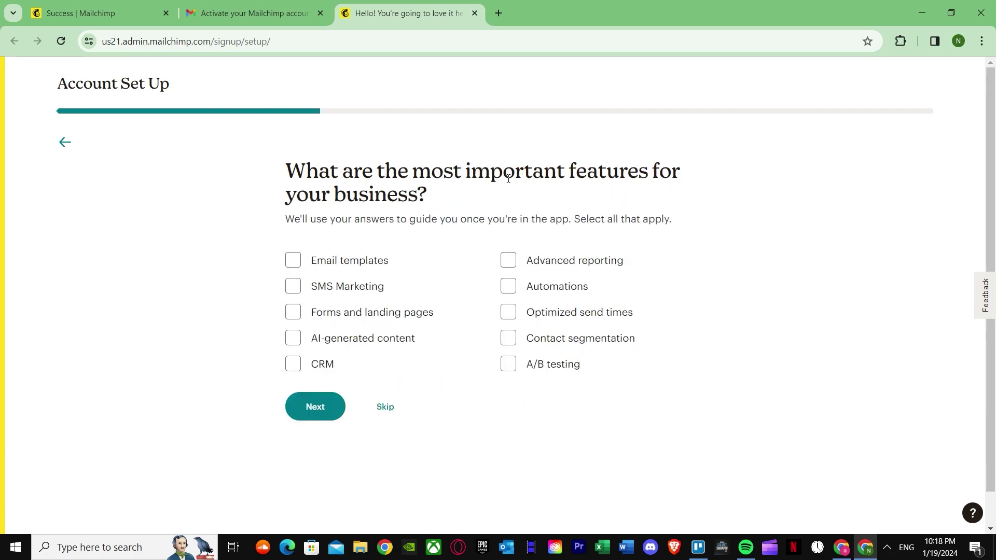
Choose Email templates and SMS Marketing as the important features.
left_click(295, 263)
left_click(294, 287)
left_click(317, 394)
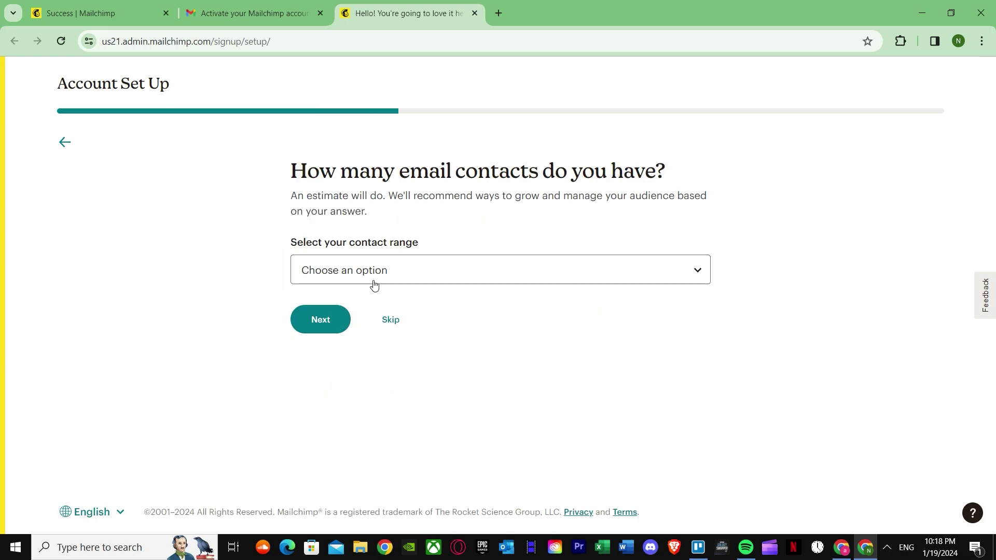
Set the contact range to 0 - 500.
left_click(411, 280)
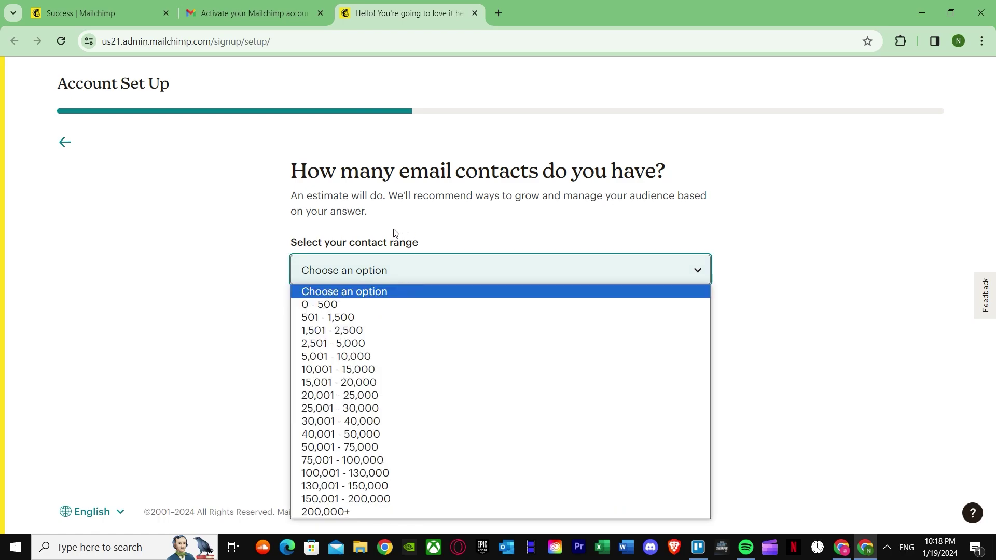
left_click(332, 305)
left_click(337, 318)
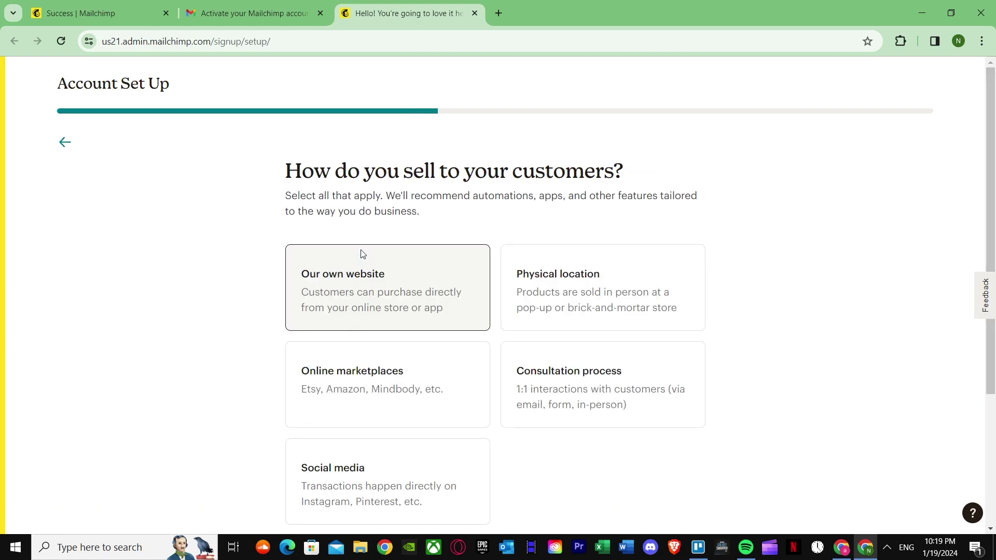
Select Online marketplaces and Social media as the selling channels.
scroll(353, 311, "down", 2)
scroll(384, 270, "up", 2)
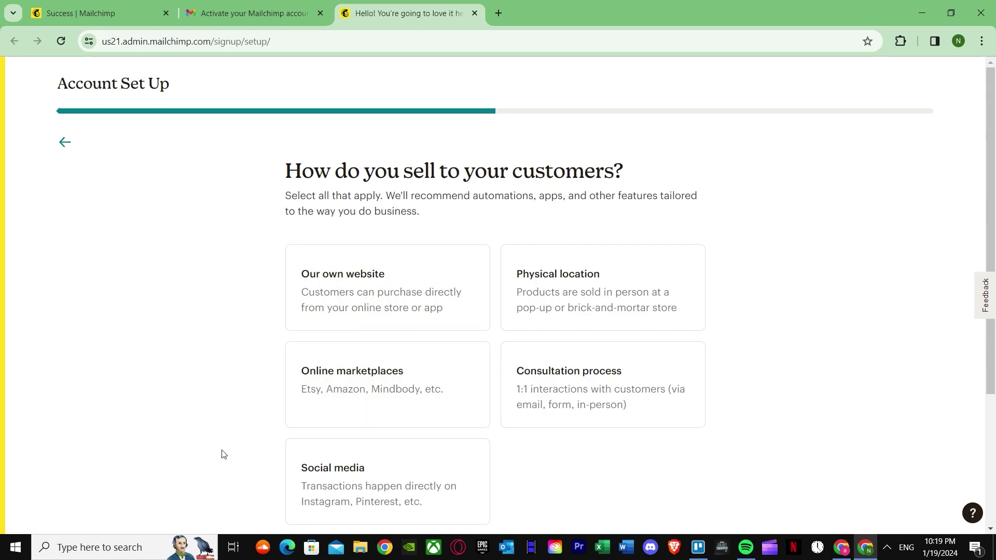
scroll(396, 378, "down", 2)
left_click(368, 283)
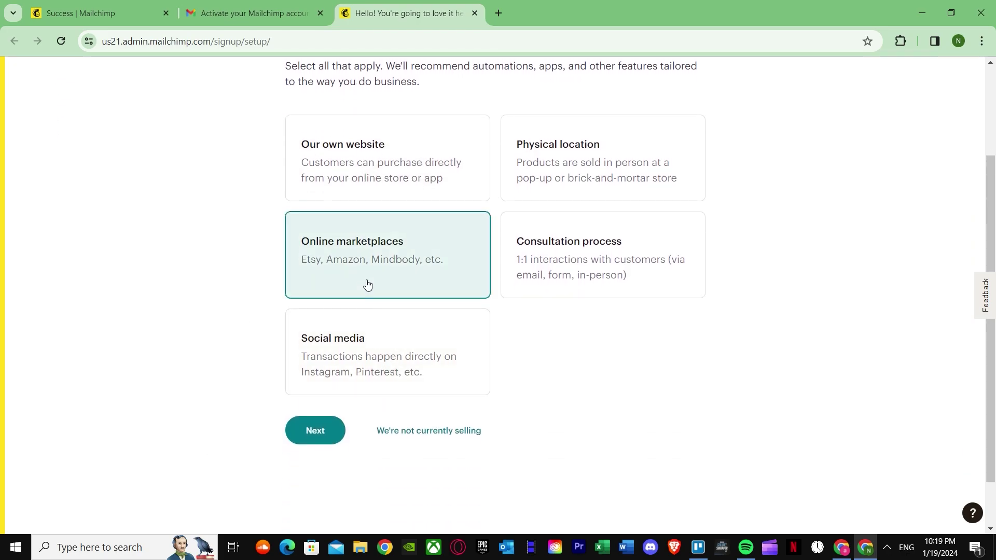
left_click(363, 388)
left_click(317, 431)
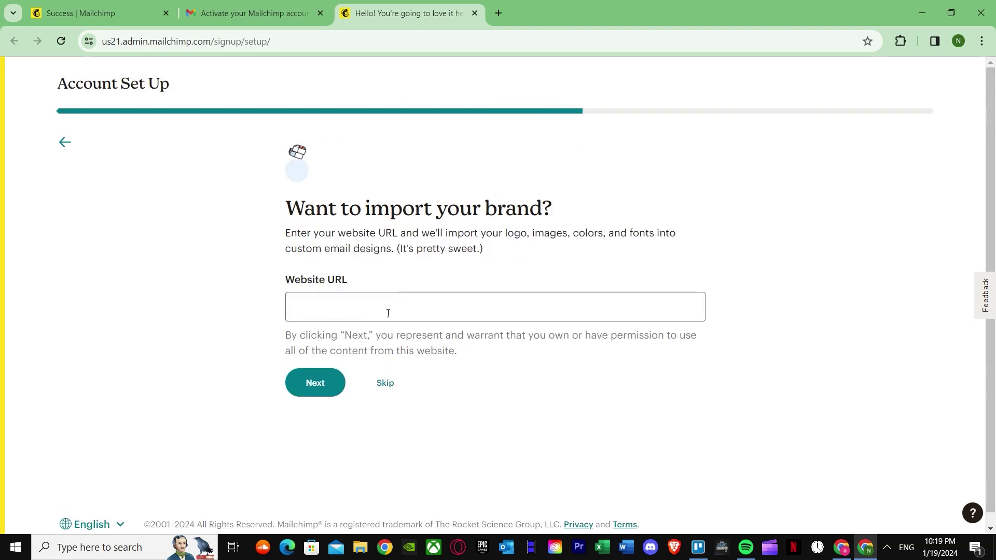
Skip the brand import step to reach the plan choice page.
left_click(334, 309)
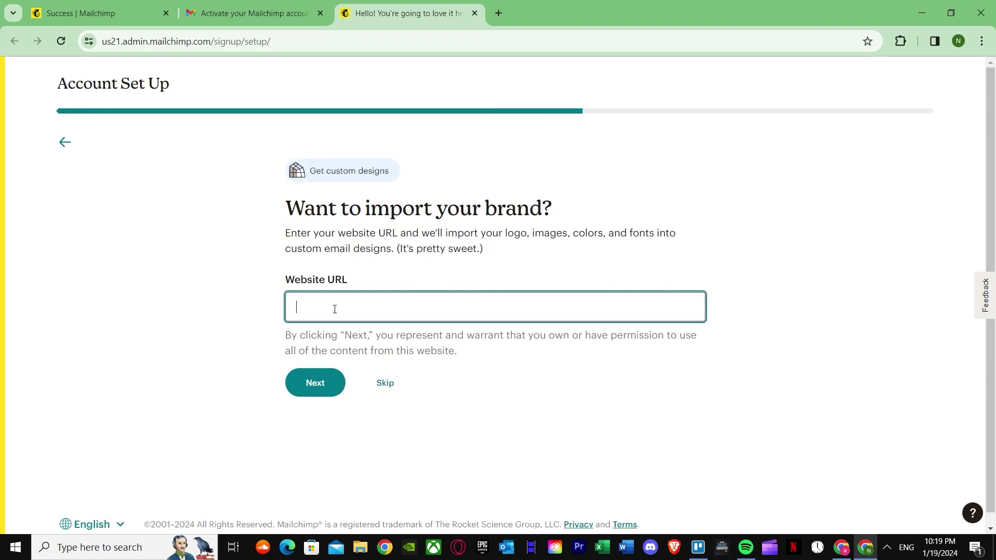
left_click(387, 382)
left_click(387, 368)
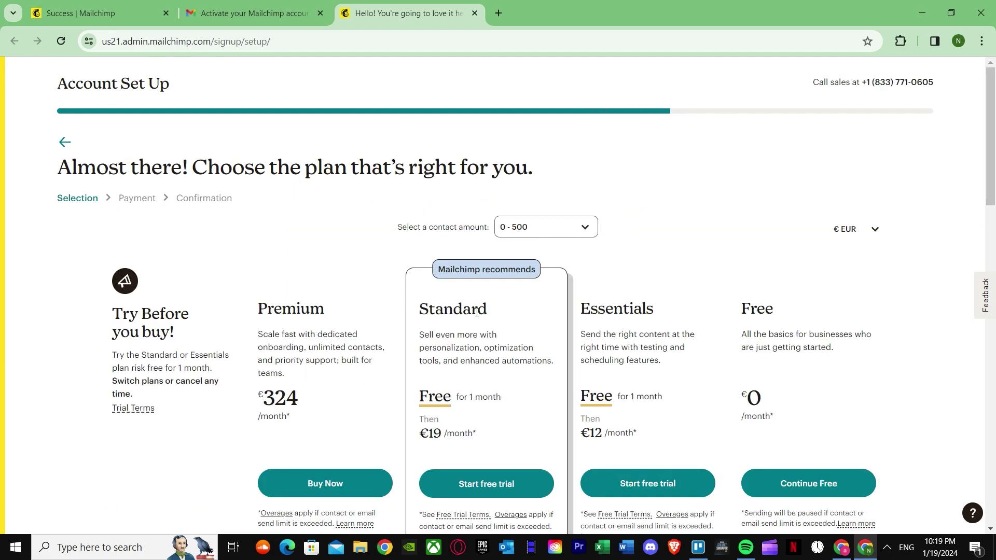
Stay on the Free plan by choosing Continue Free.
scroll(476, 312, "down", 2)
left_click(801, 355)
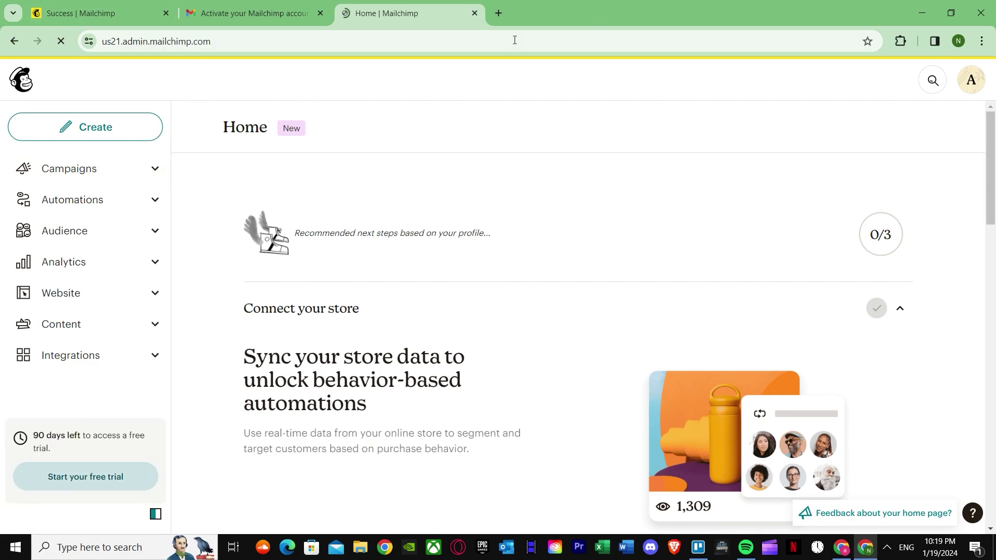
Close the dashboard window and go to Campaigns from the mailchimp.com account menu.
left_click(981, 12)
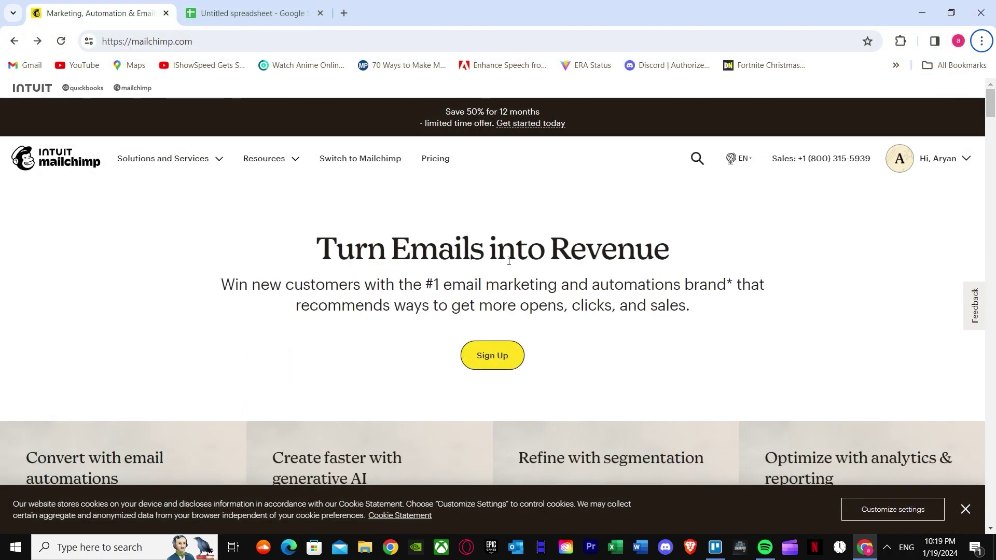
scroll(472, 297, "down", 4)
scroll(472, 297, "up", 4)
left_click(954, 158)
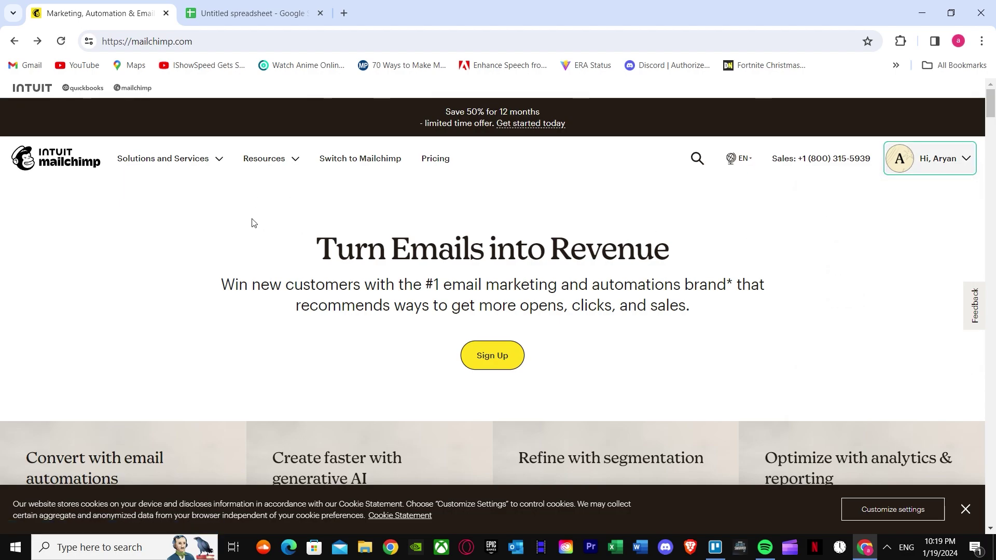
left_click(926, 161)
left_click(859, 279)
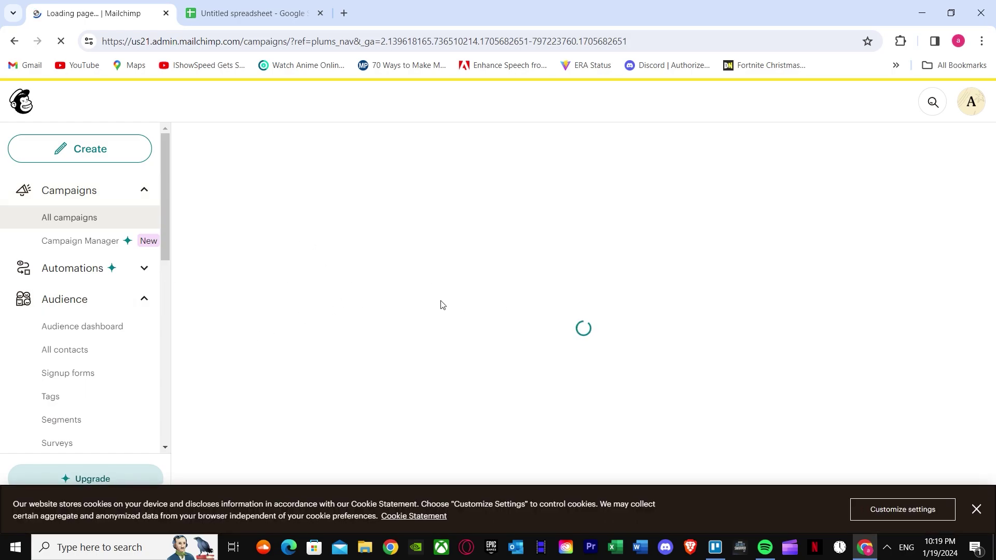
In the untitled spreadsheet, enter two contacts' first names and email addresses in rows 2 and 3.
left_click(256, 9)
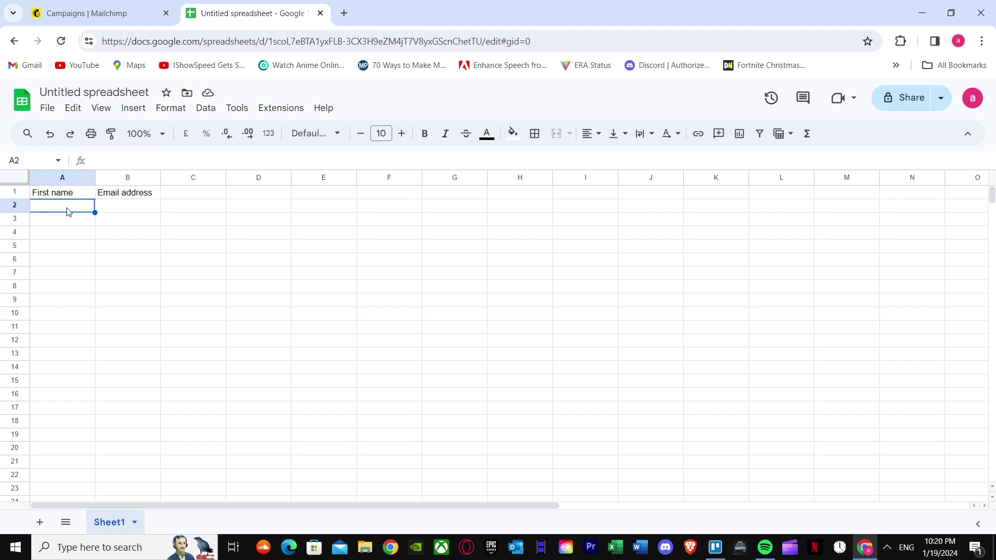
type("a")
key("Return")
type("a")
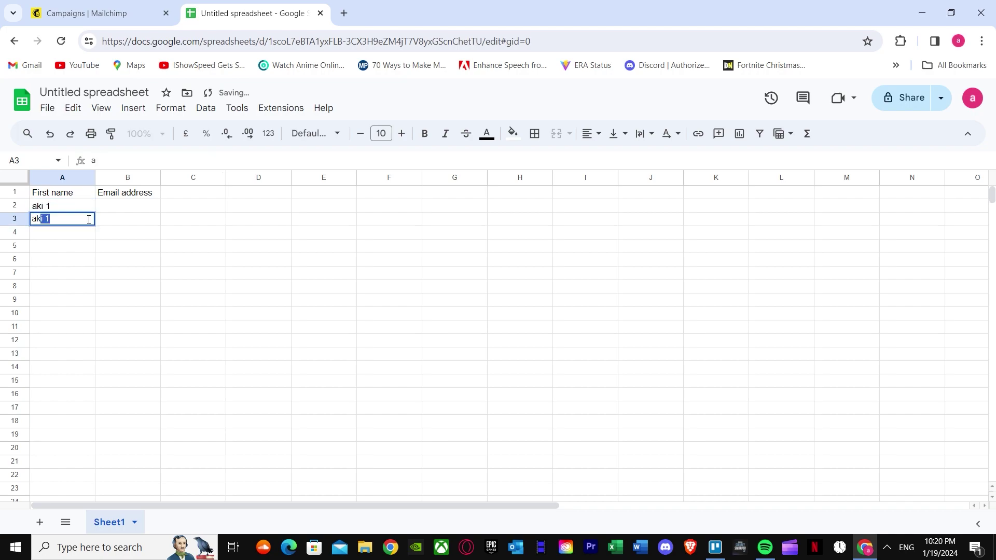
left_click(115, 206)
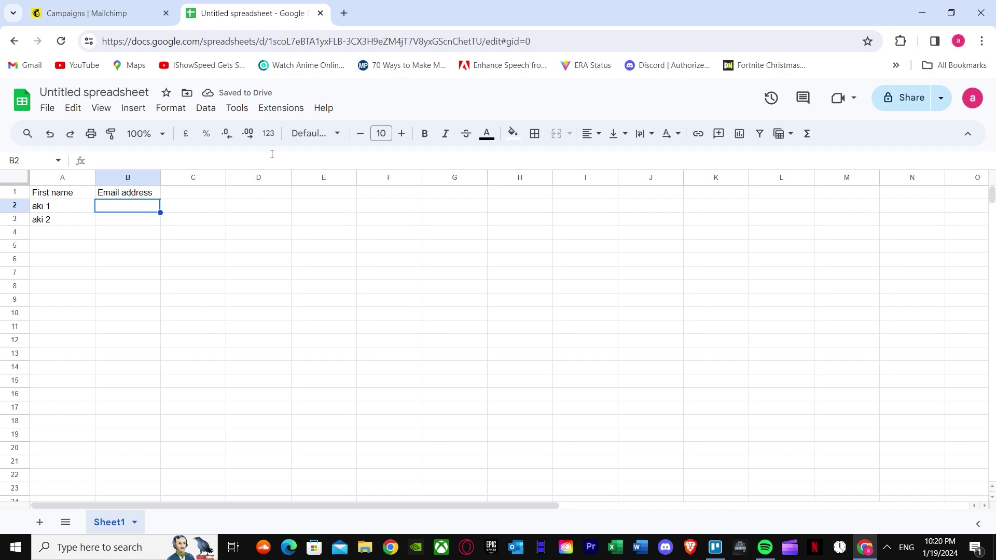
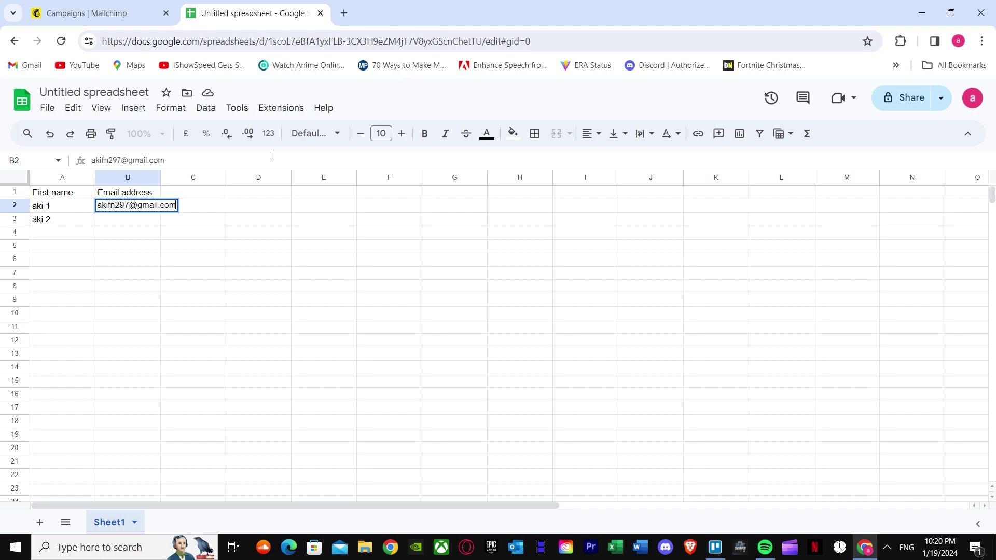
left_click(118, 224)
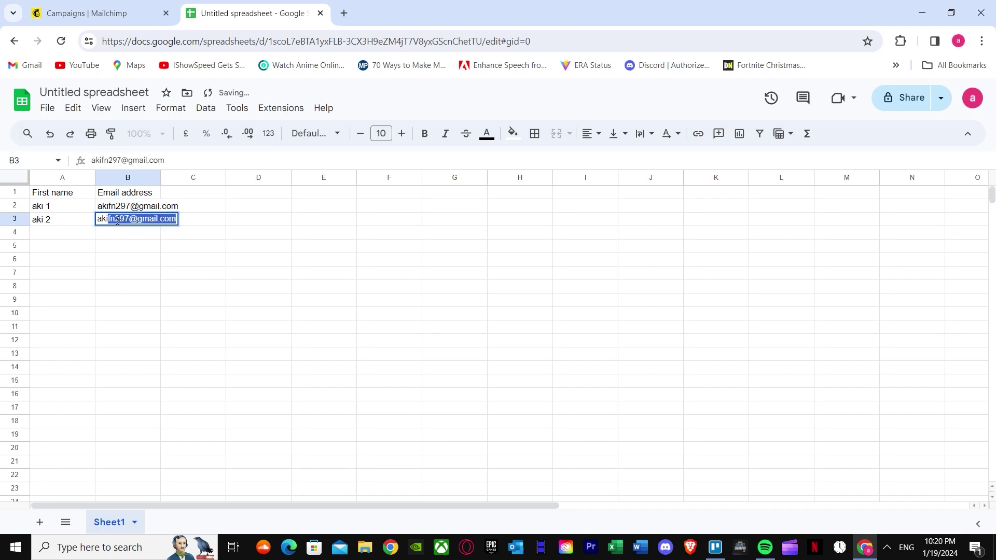
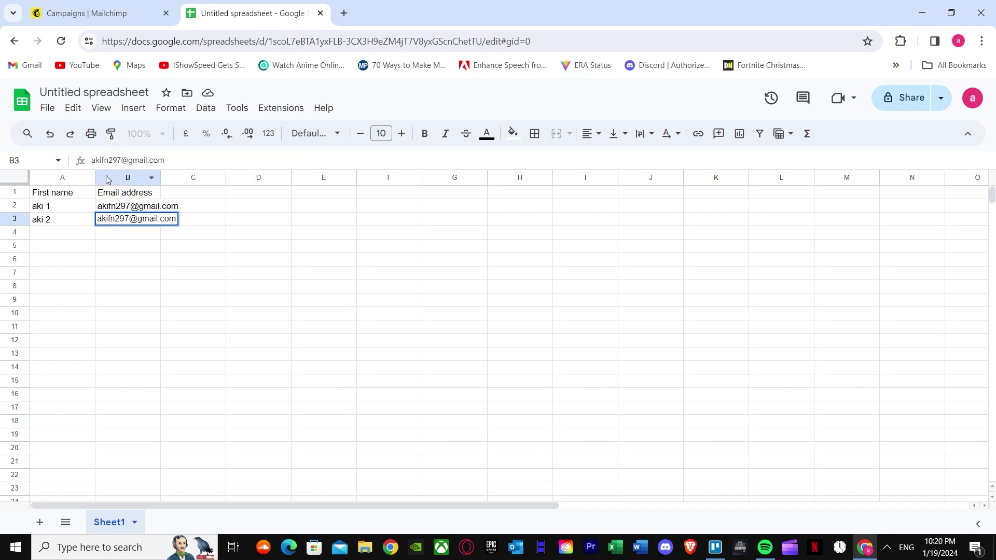
Commit the second email, then select A1:B4 with headers and copy it.
left_click(34, 198)
left_click(178, 197)
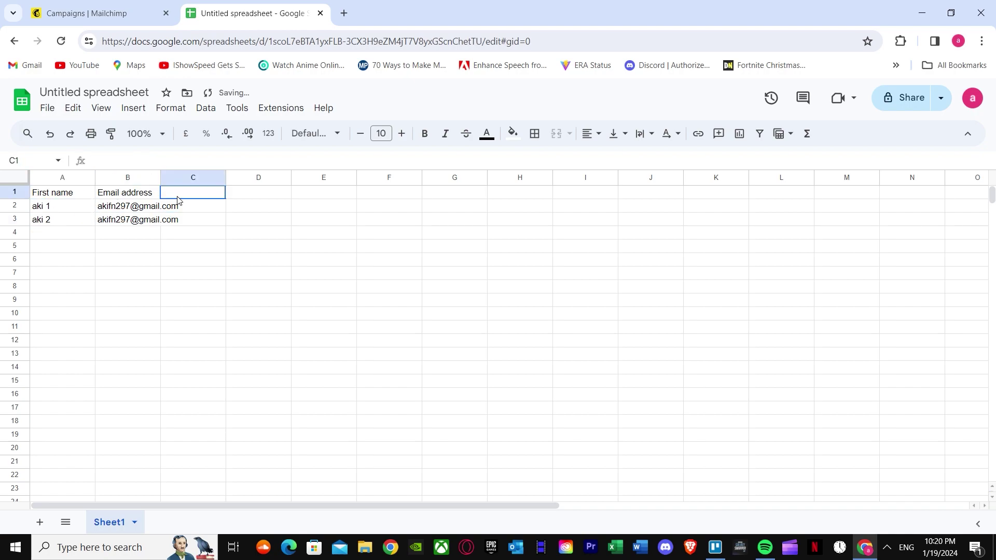
left_click(36, 191)
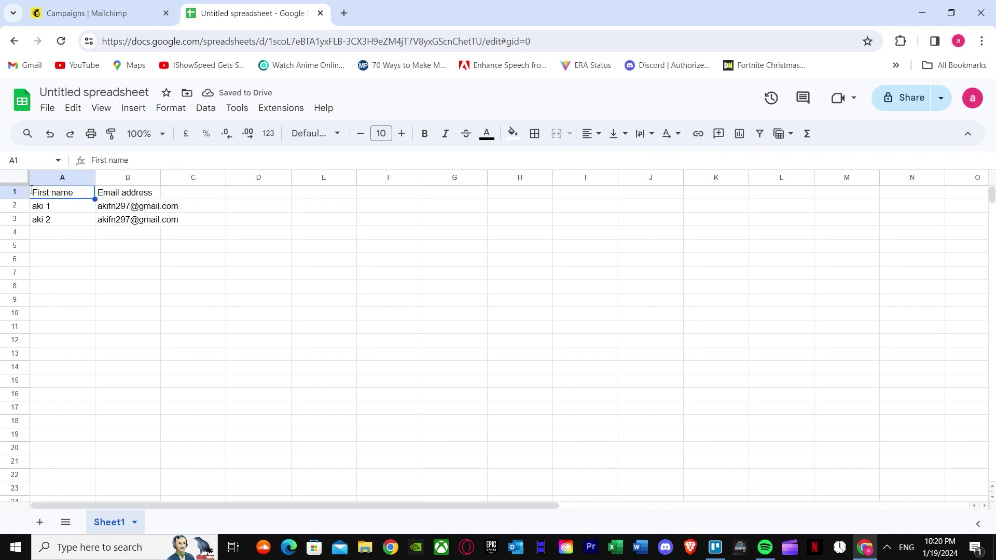
left_click_drag(193, 232, 89, 198)
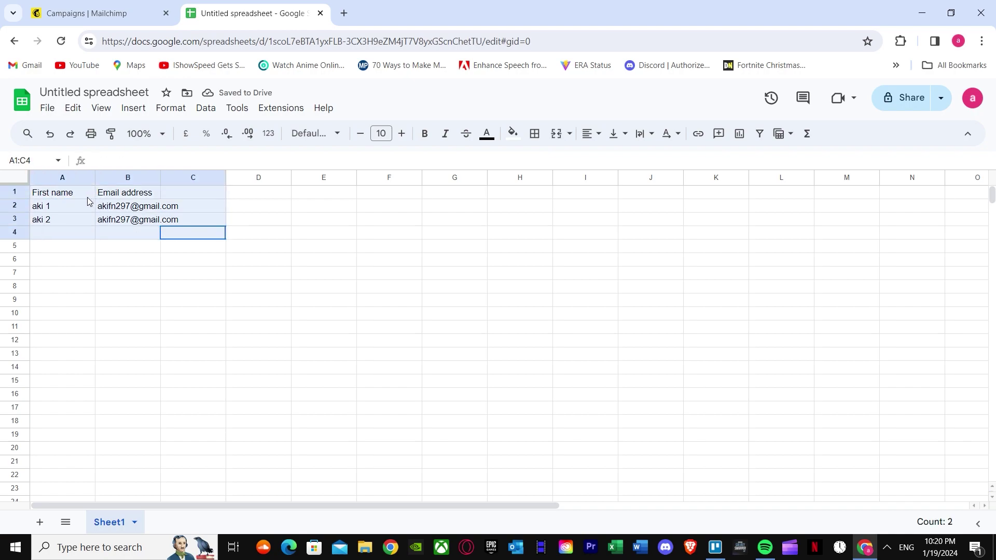
left_click(67, 244)
left_click_drag(172, 220, 71, 197)
left_click(111, 234)
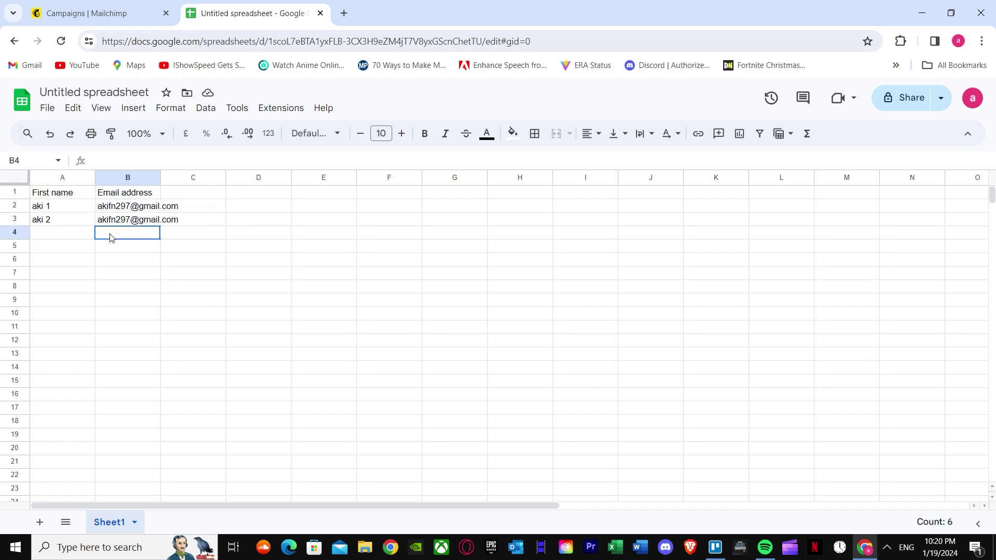
left_click_drag(159, 228, 82, 194)
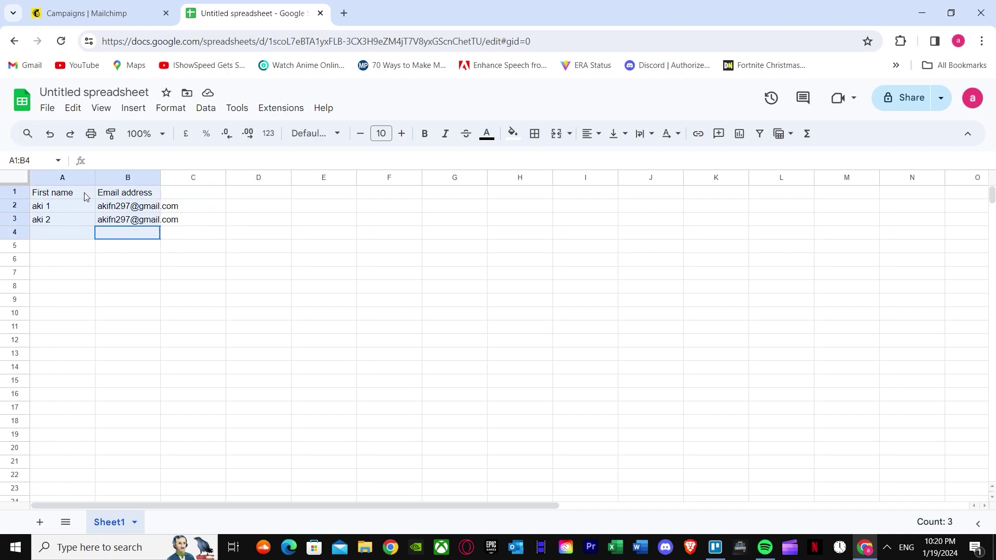
right_click(84, 203)
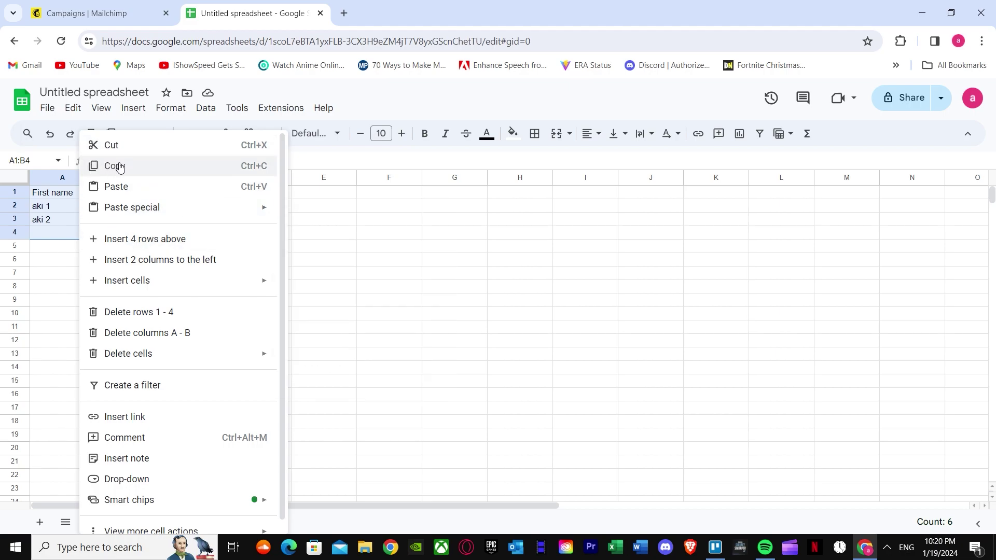
left_click(116, 166)
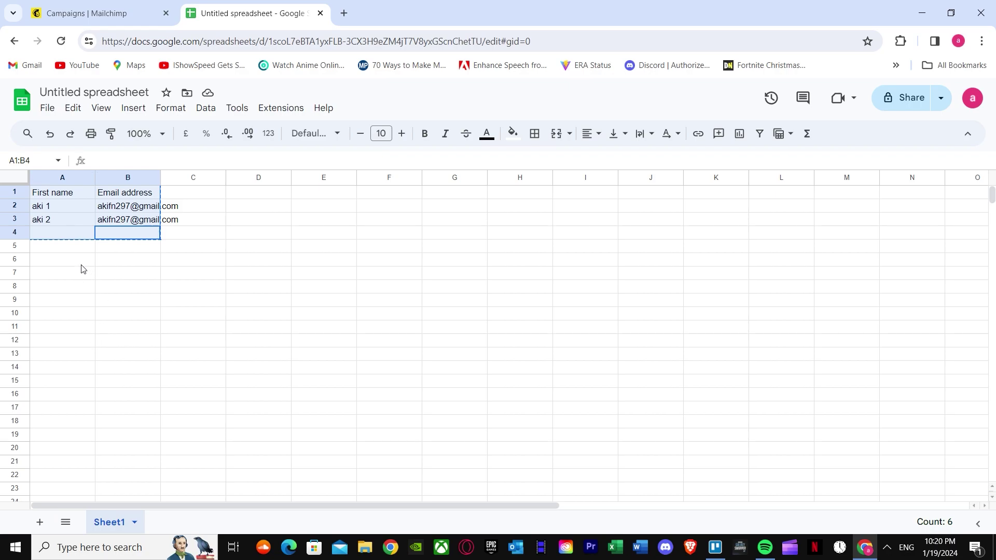
Return to Mailchimp's Campaigns page and scroll through the left sidebar.
left_click(85, 12)
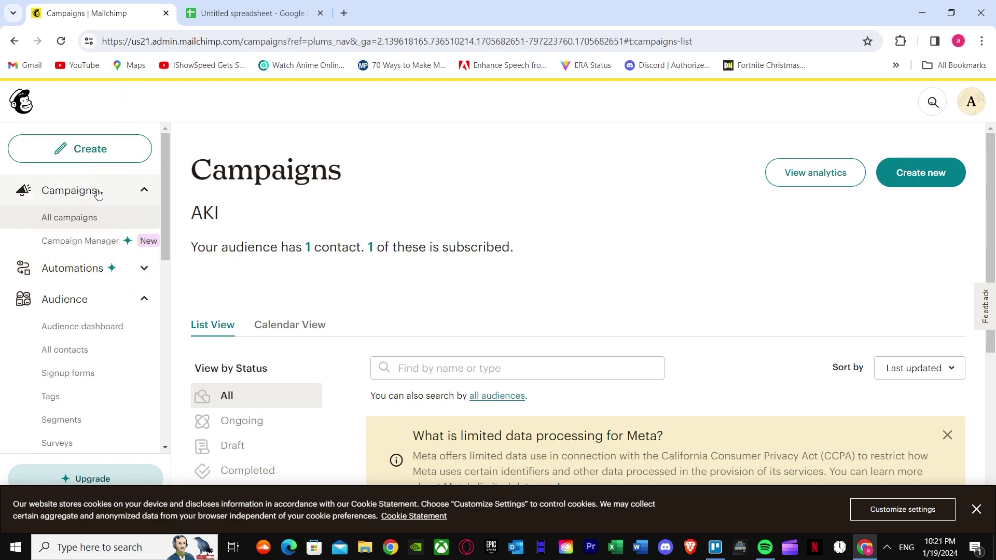
scroll(94, 291, "down", 6)
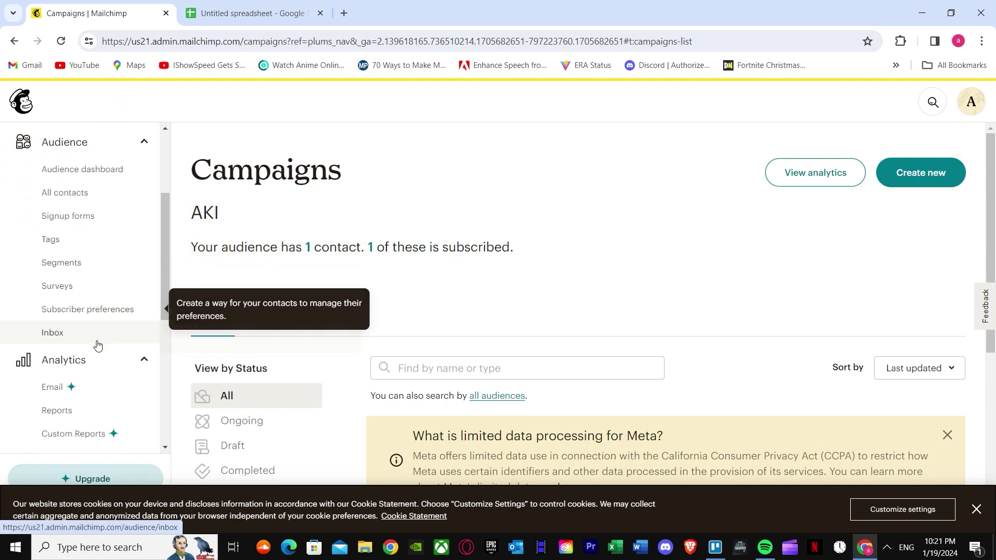
scroll(103, 402, "down", 3)
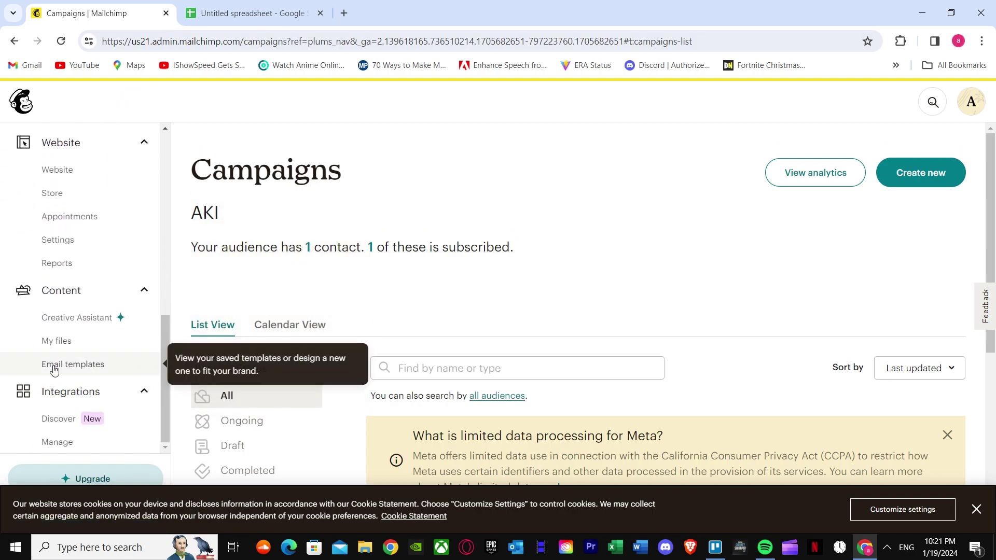
scroll(91, 318, "up", 9)
scroll(100, 311, "down", 5)
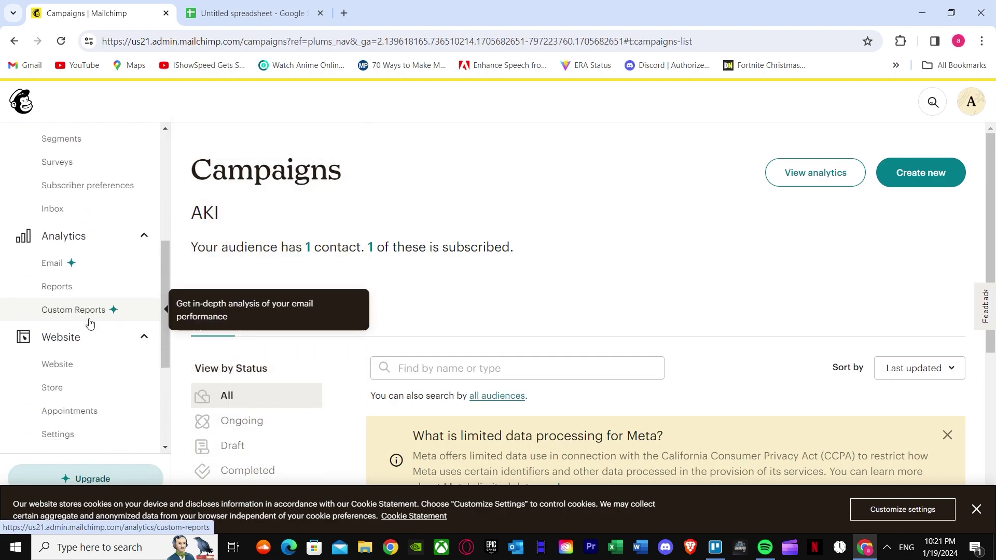
scroll(89, 316, "up", 4)
scroll(89, 316, "up", 3)
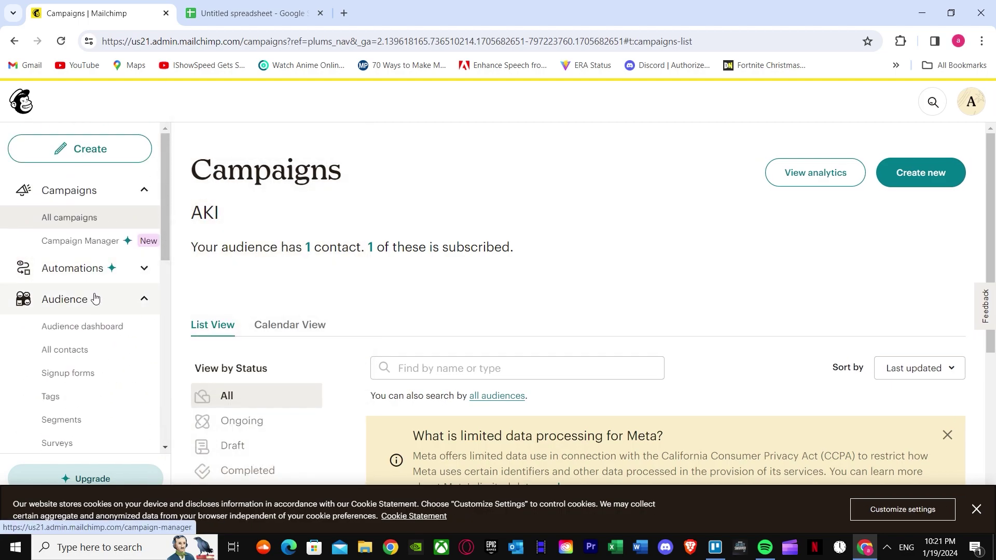
Open the AKI audience's All contacts list and expand the Add contacts menu.
left_click(76, 358)
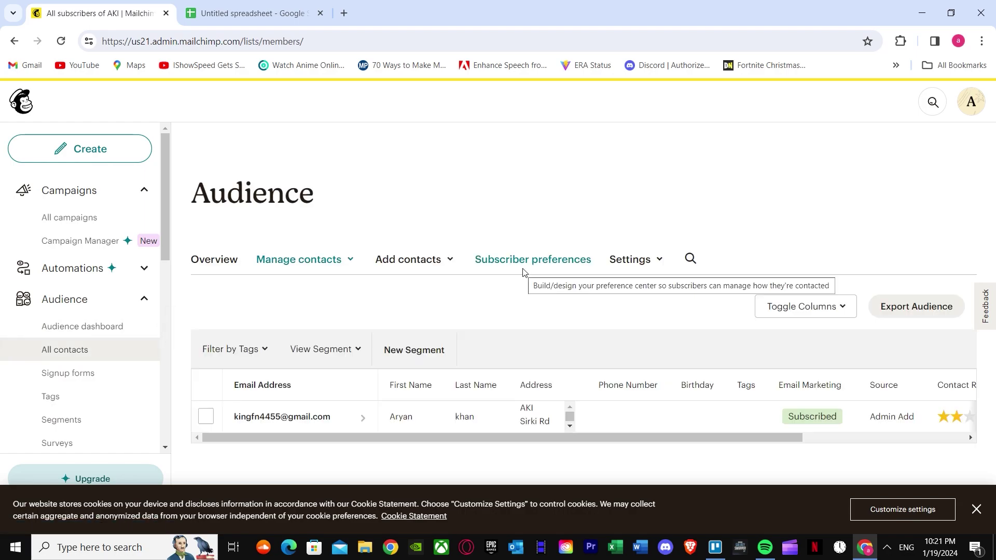
scroll(395, 329, "down", 2)
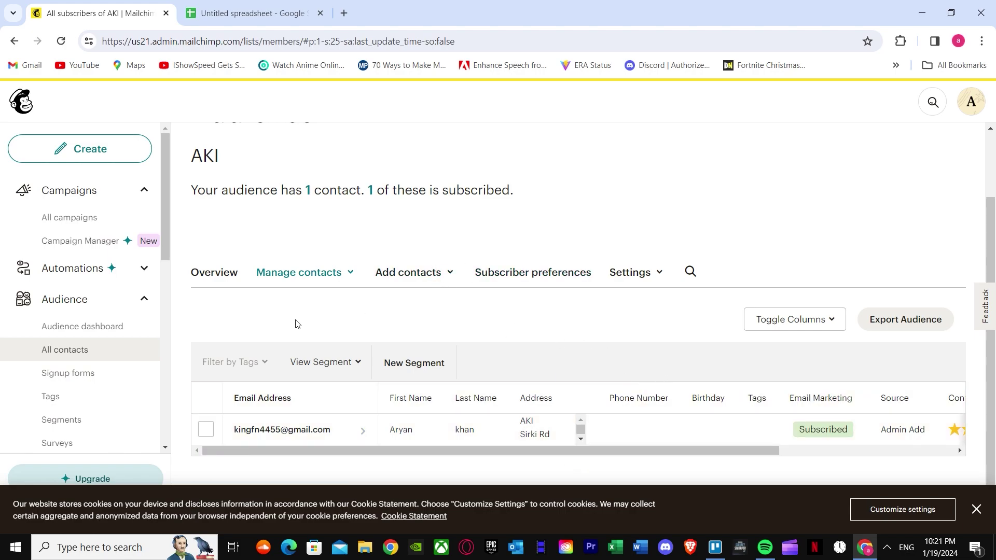
left_click(394, 283)
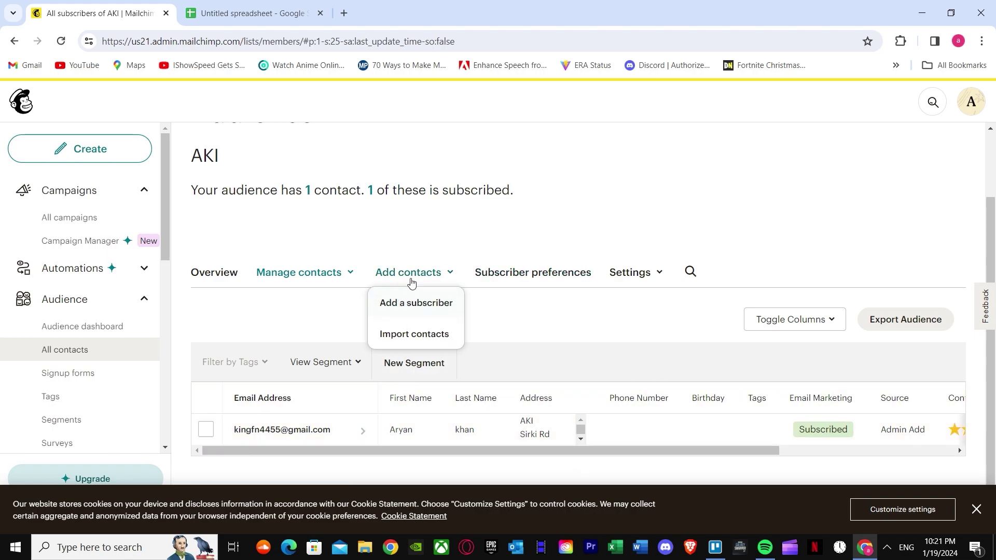
left_click(410, 310)
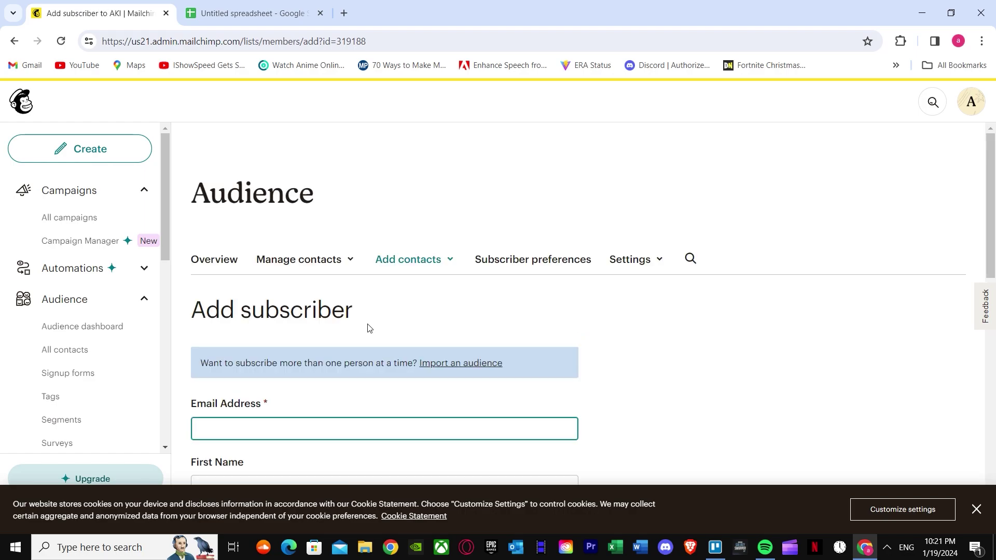
scroll(405, 331, "down", 4)
scroll(278, 269, "up", 2)
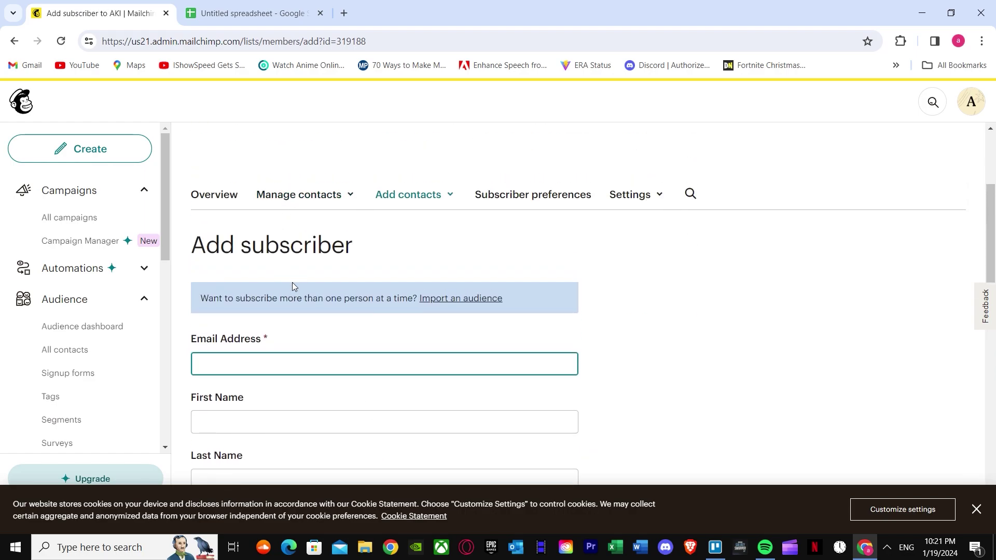
scroll(269, 289, "down", 2)
left_click(250, 235)
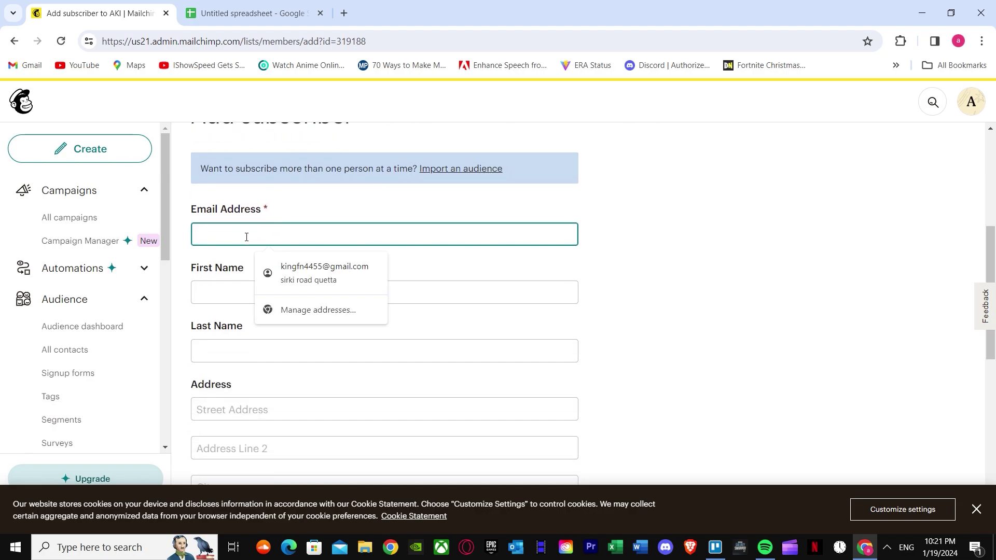
left_click(231, 294)
left_click(220, 351)
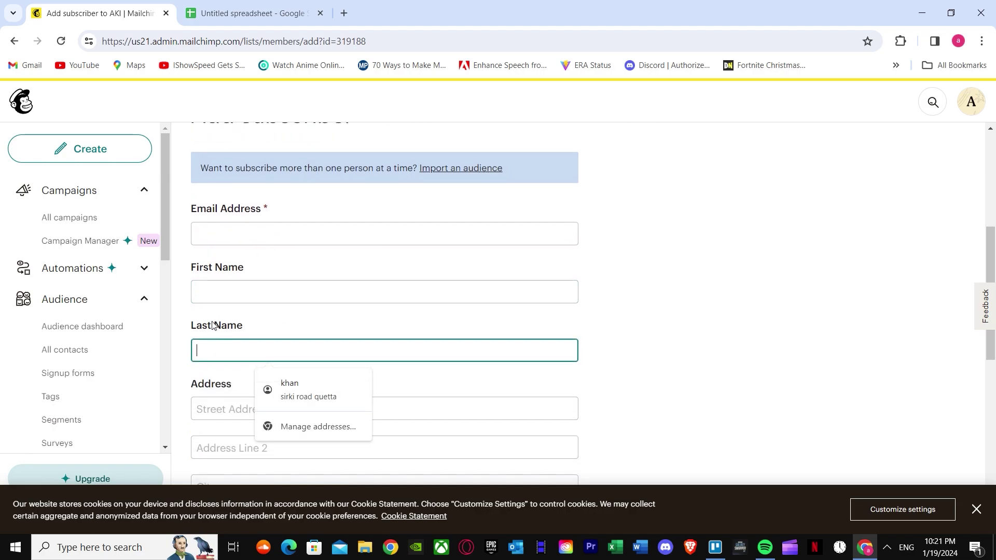
scroll(227, 339, "down", 1)
left_click(227, 343)
scroll(211, 261, "down", 1)
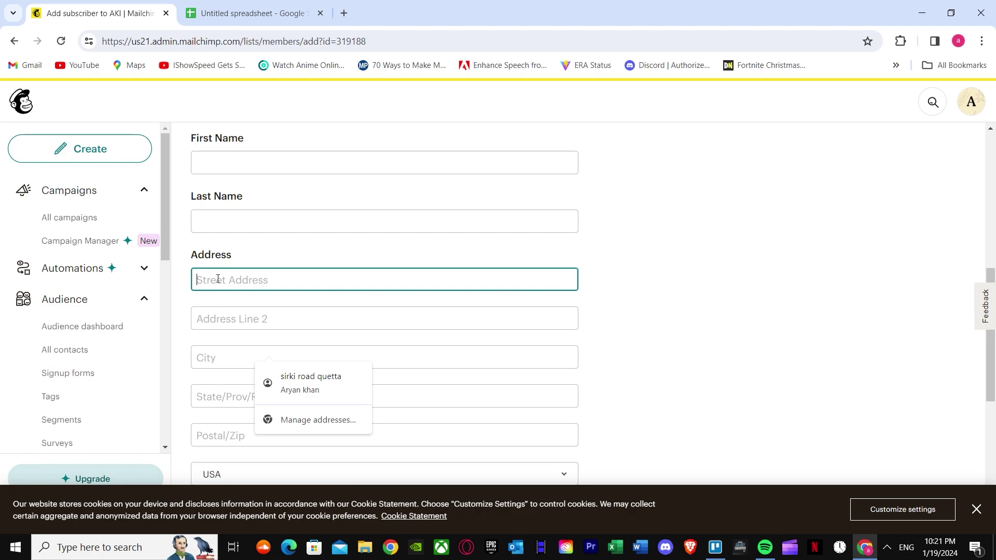
scroll(226, 304, "down", 2)
scroll(223, 348, "down", 1)
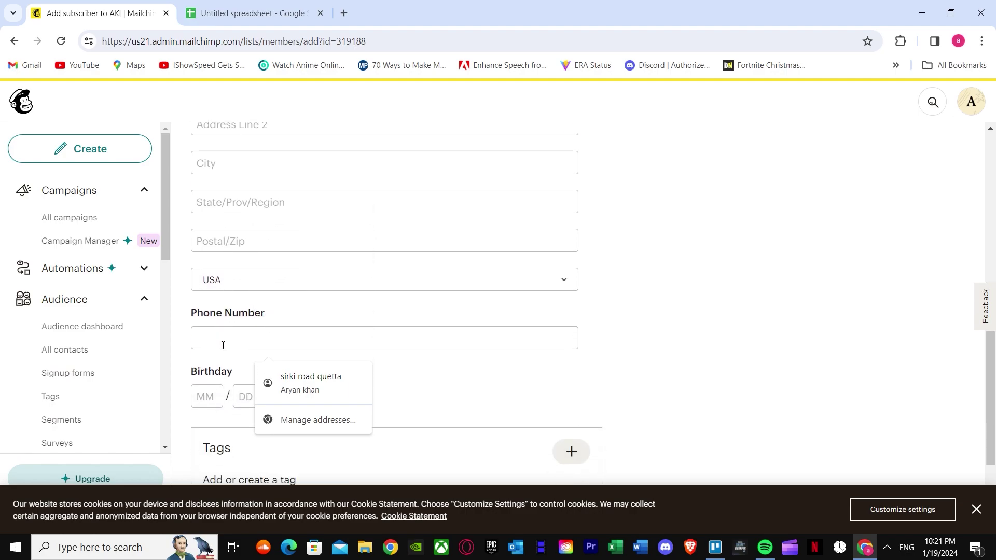
left_click(218, 342)
scroll(212, 346, "down", 3)
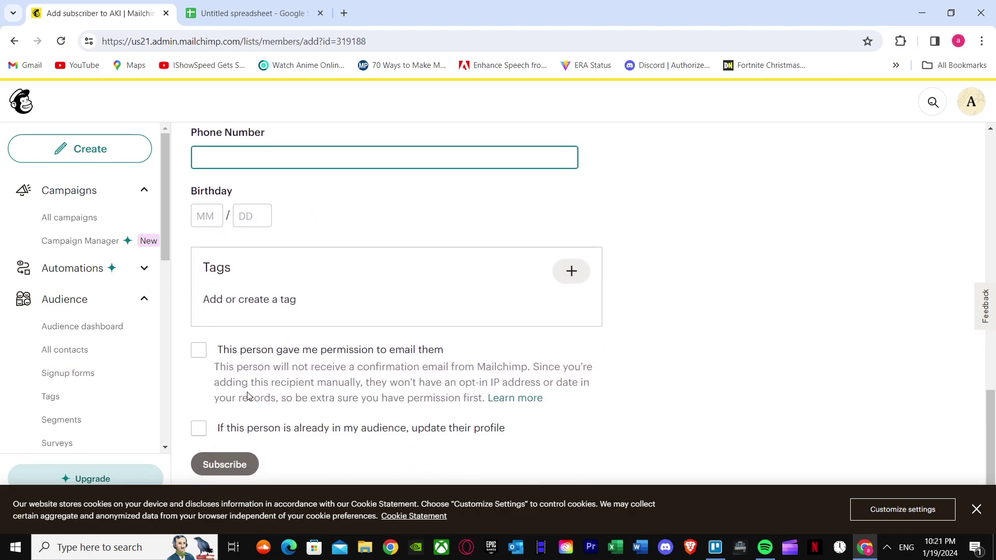
left_click(223, 465)
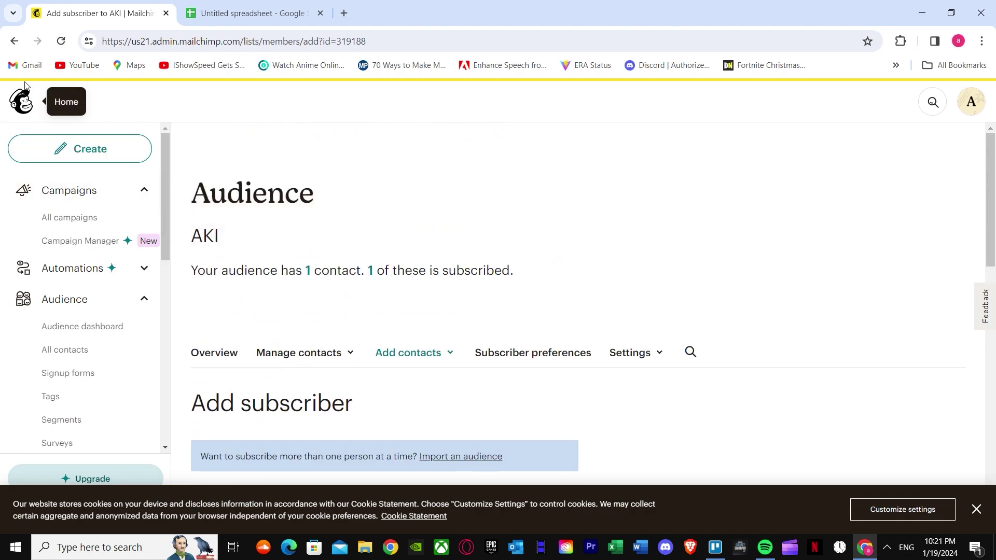
Start an Import contacts flow, dismiss the cookie banner, and pick the Copy and paste method.
left_click(14, 41)
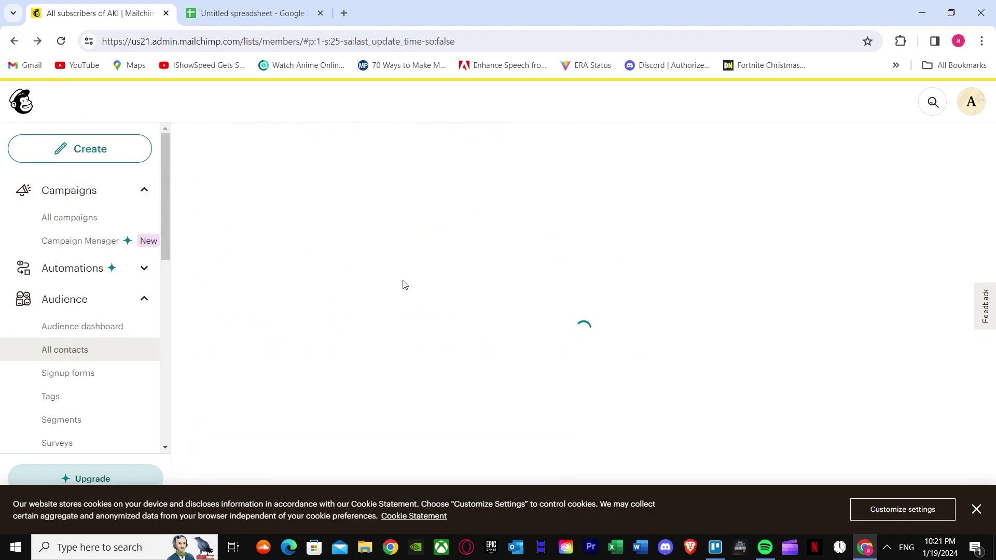
left_click(426, 351)
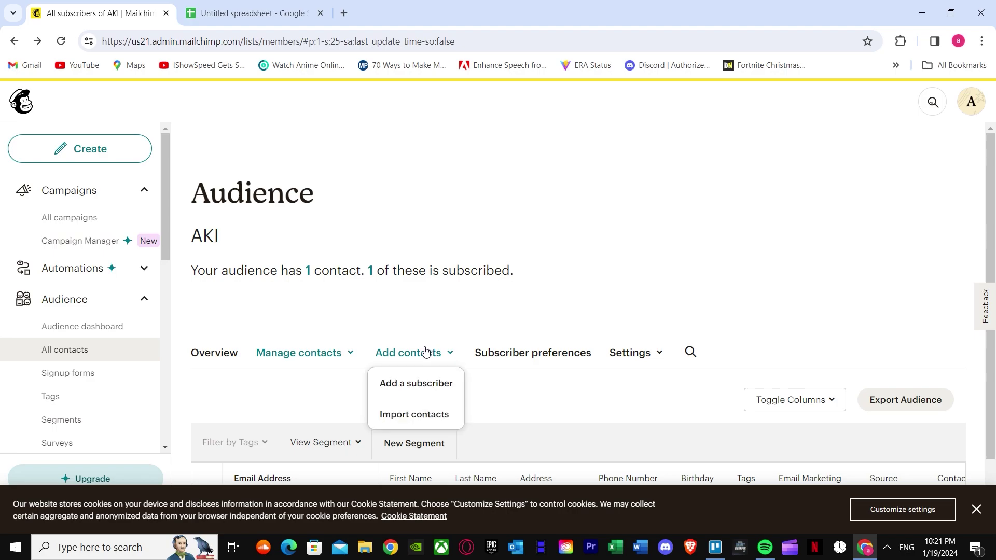
left_click(413, 423)
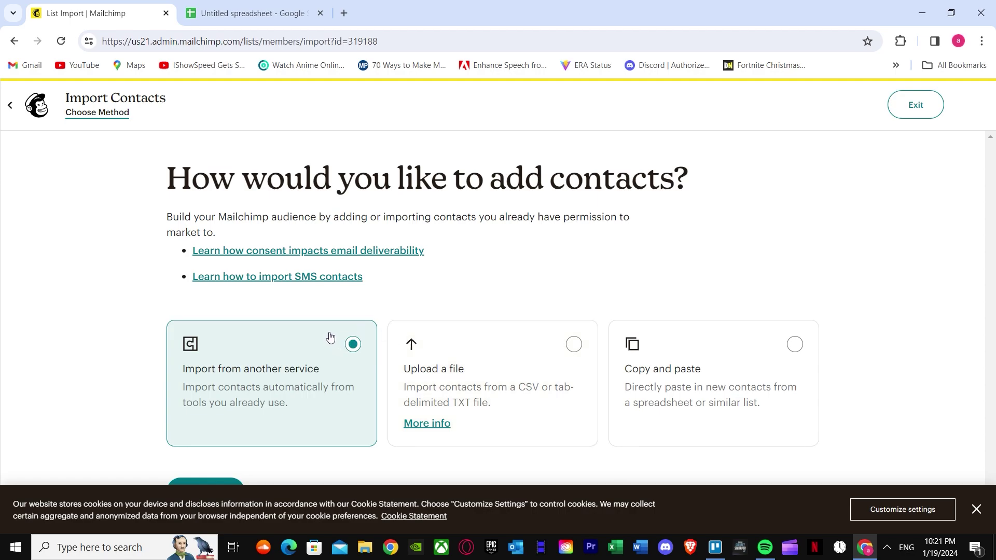
left_click(979, 510)
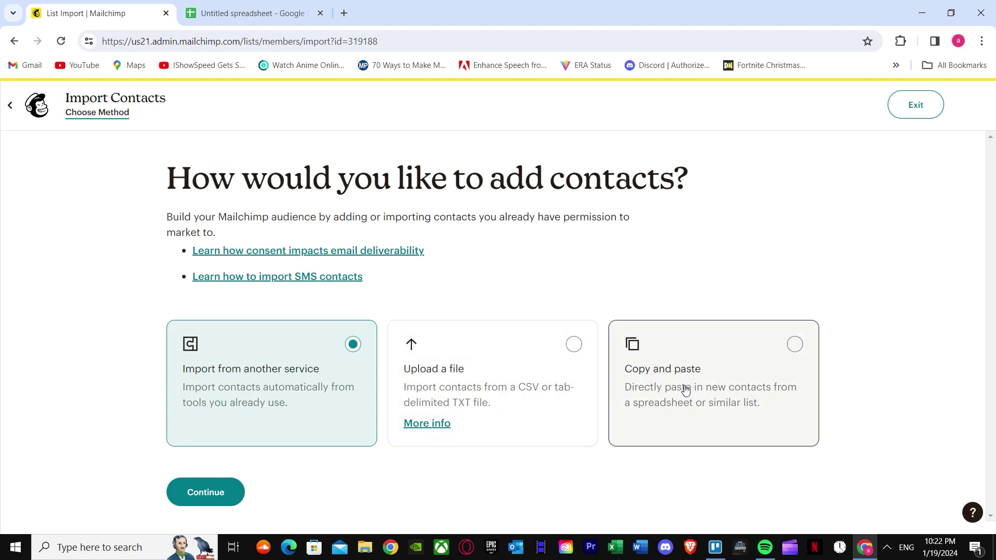
left_click(795, 344)
Paste the copied contacts as plain text into the import box and continue to Organize.
left_click(196, 501)
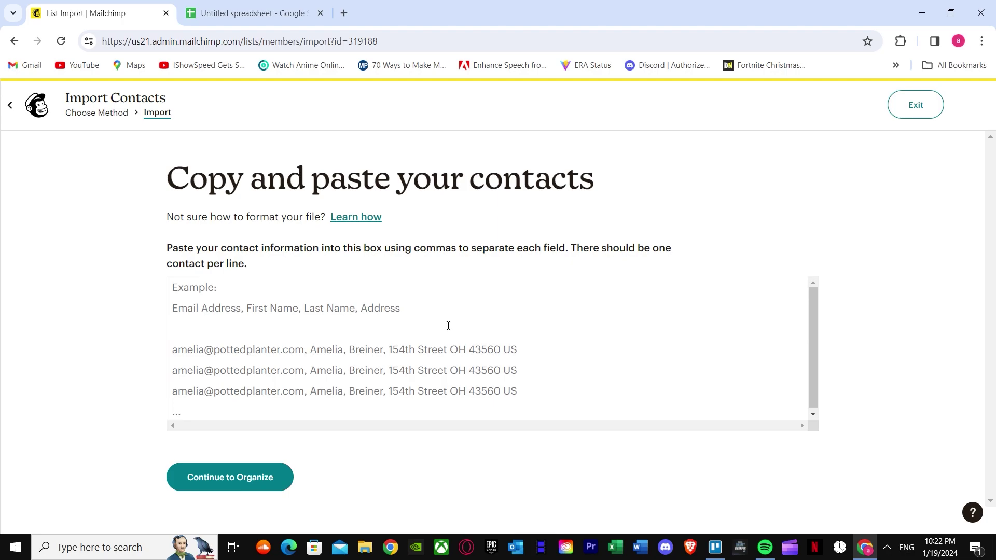
right_click(178, 293)
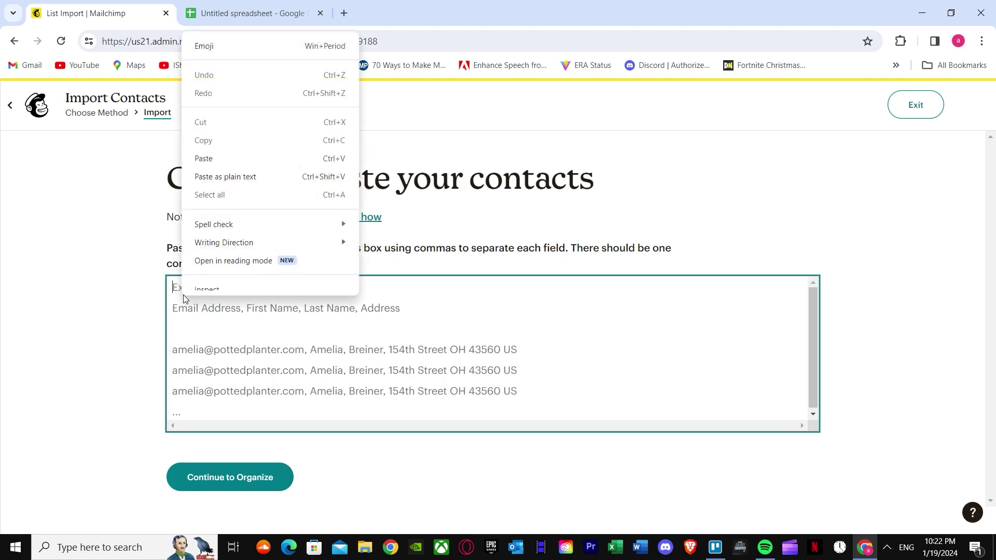
left_click(216, 185)
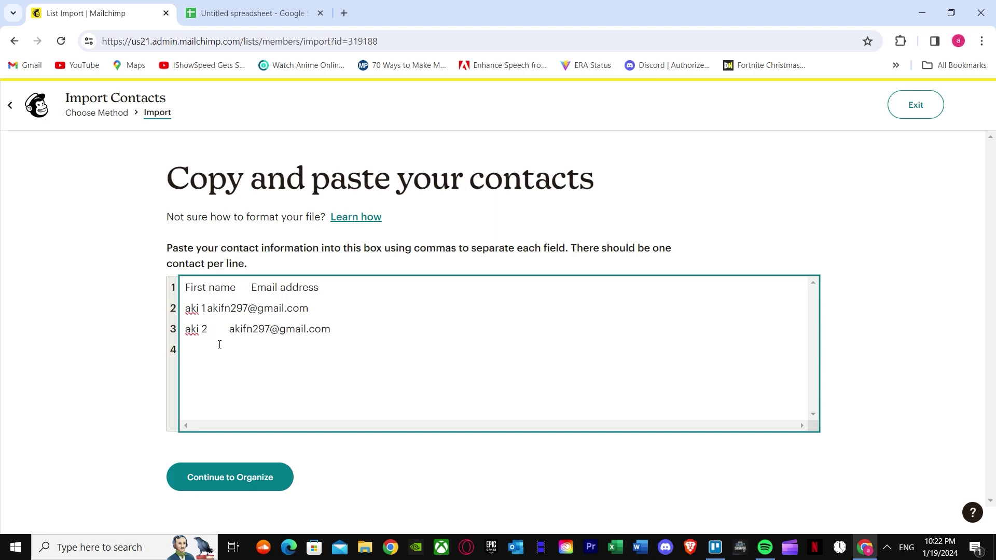
left_click(229, 488)
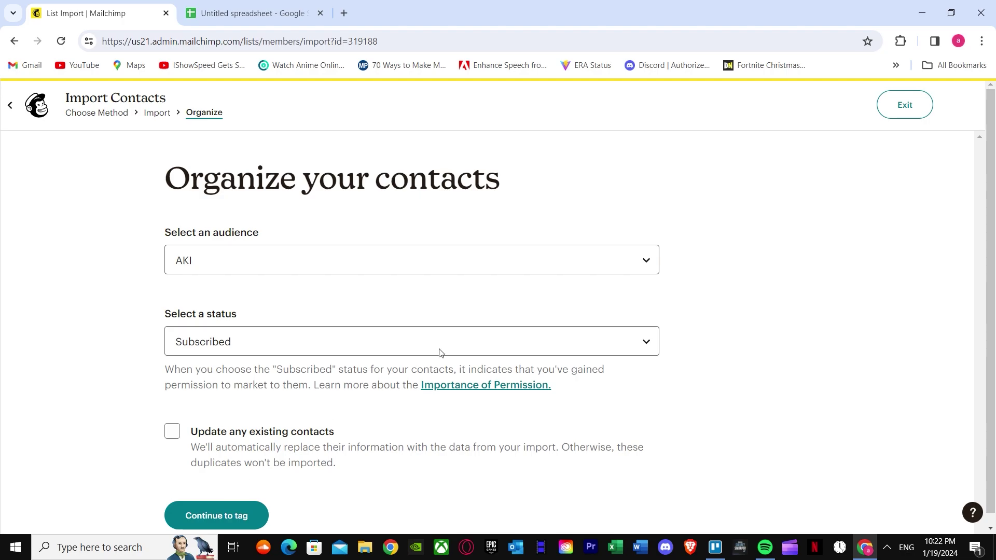
Import into AKI as Subscribed with Update any existing contacts turned on.
left_click(338, 258)
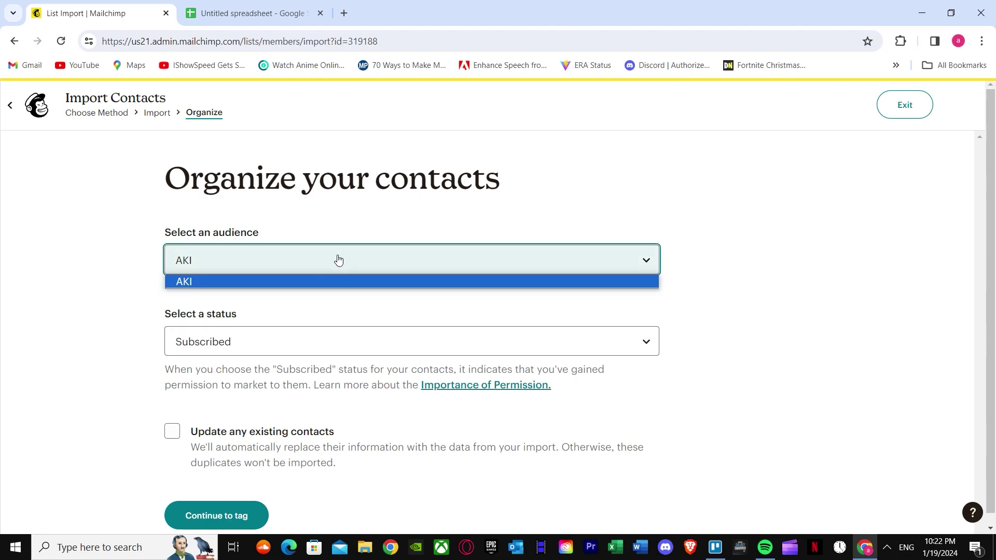
left_click(337, 266)
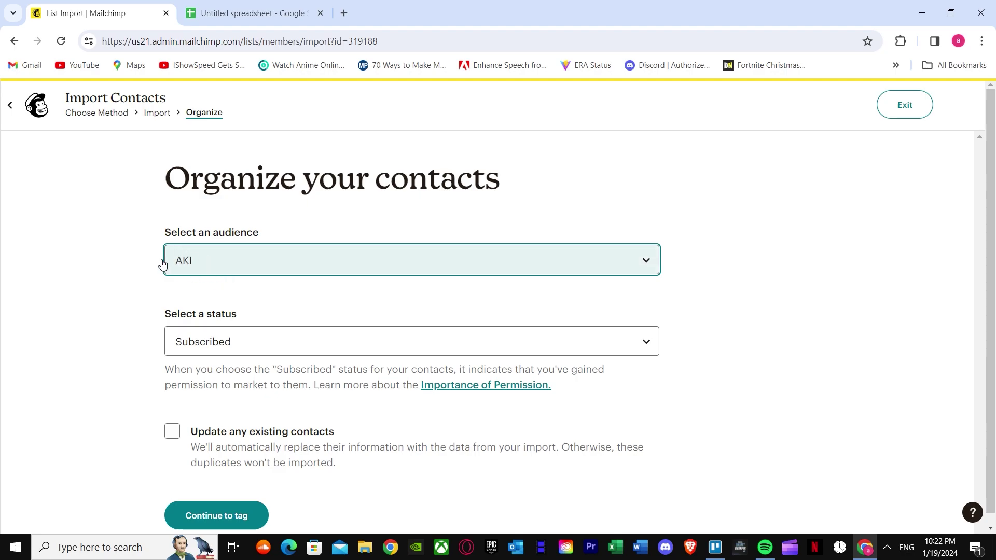
left_click(226, 342)
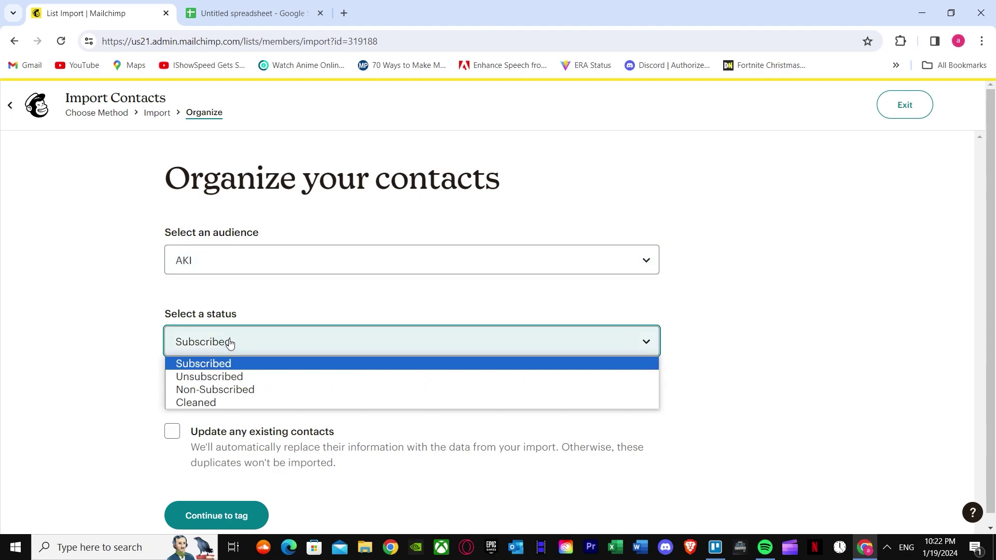
left_click(203, 365)
scroll(210, 384, "down", 1)
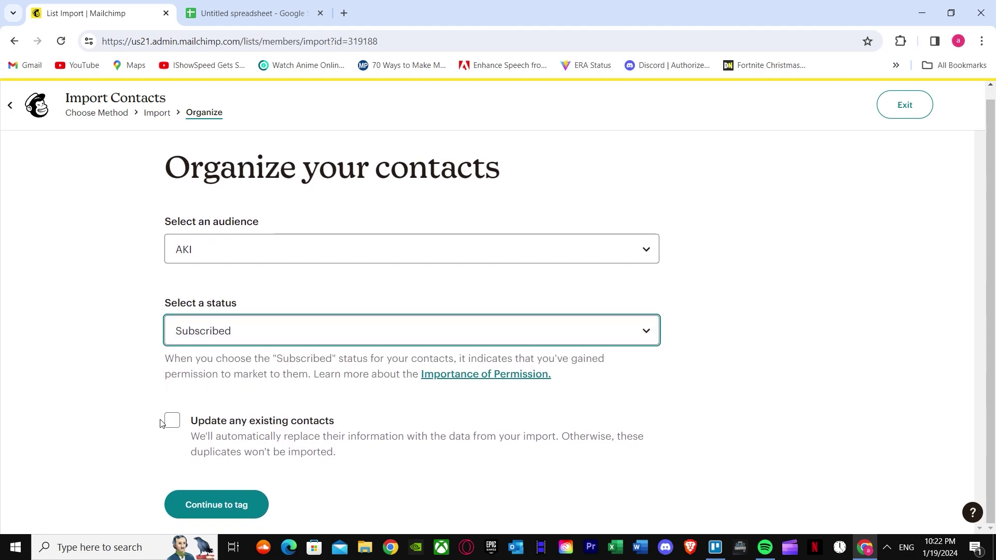
left_click(217, 432)
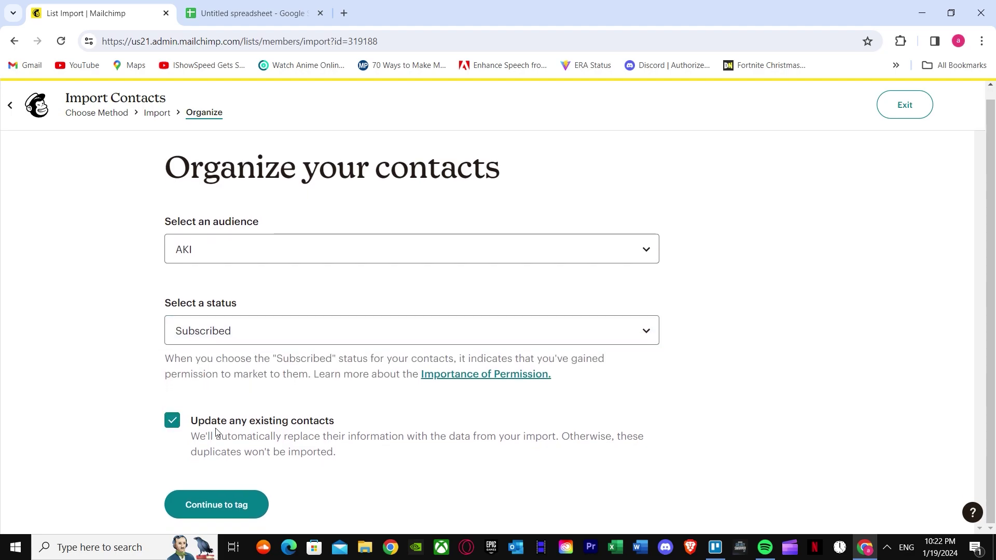
left_click(217, 505)
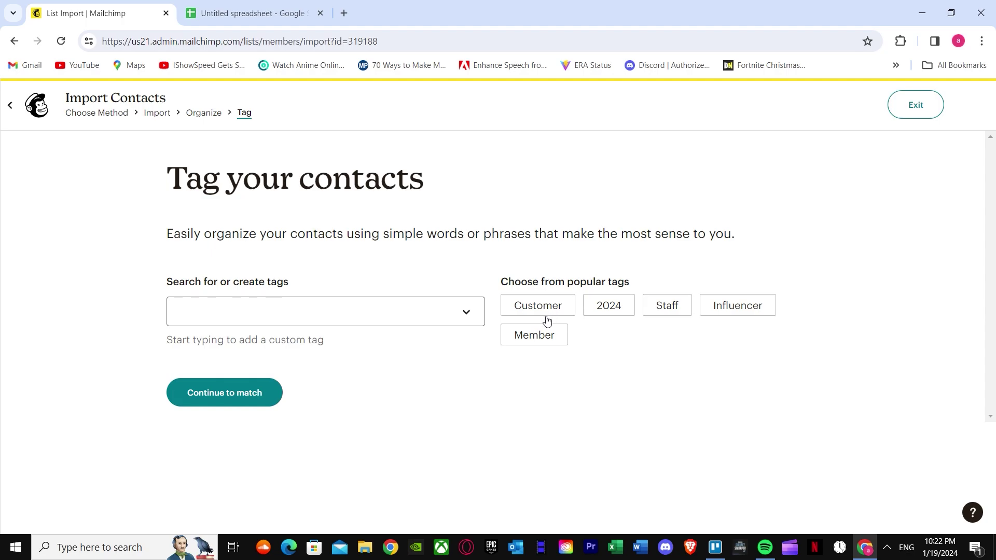
Apply the Customer, 2024 and Member tags to the imported contacts.
left_click(526, 312)
left_click(540, 309)
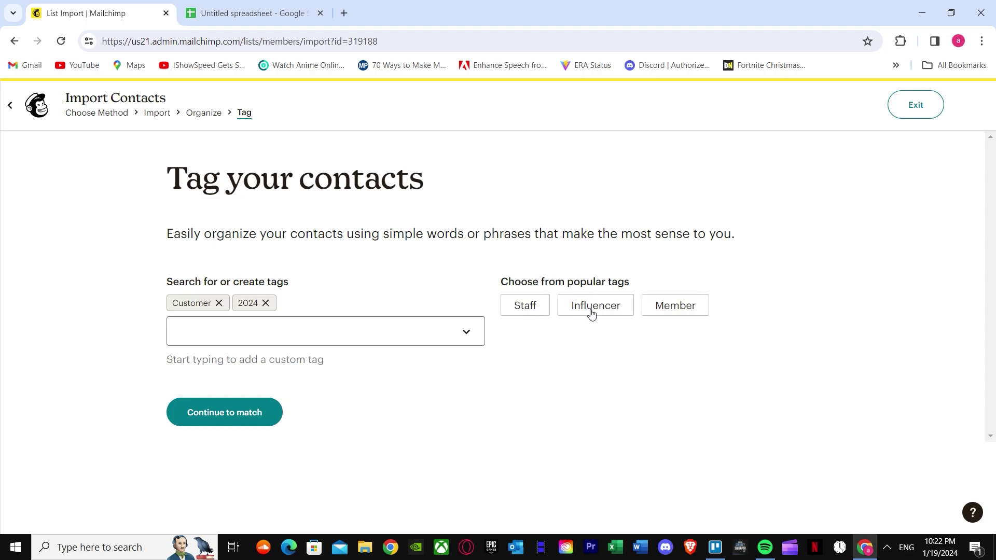
left_click(685, 313)
left_click(251, 414)
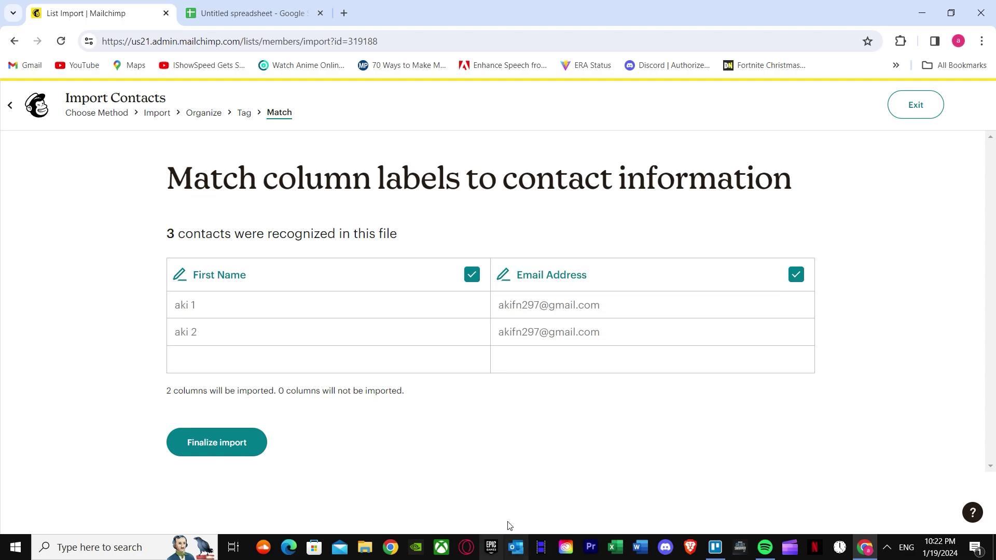
Keep the First Name and Email Address column matches and choose Finalize import.
left_click(220, 448)
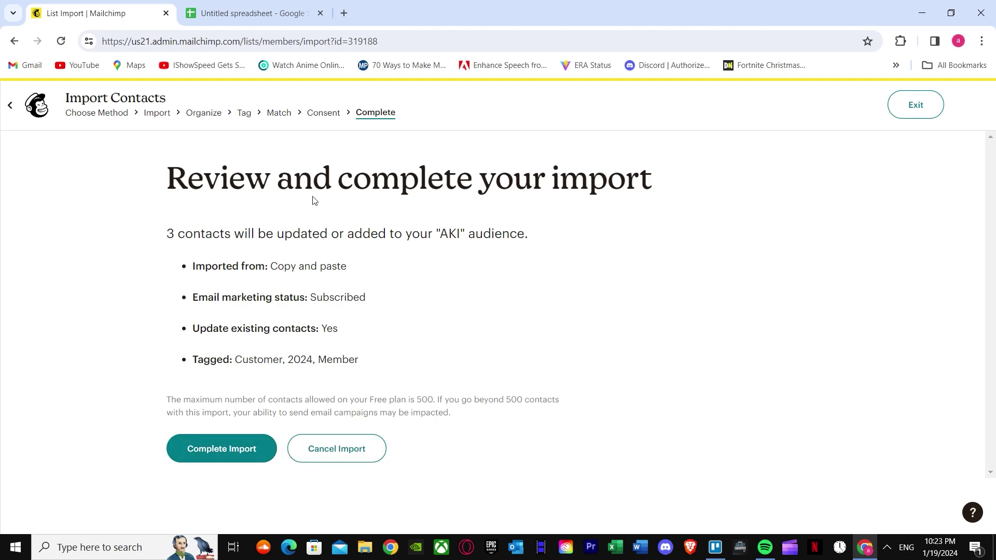
Confirm Complete Import, adding one new contact and updating one existing contact in AKI.
left_click(233, 445)
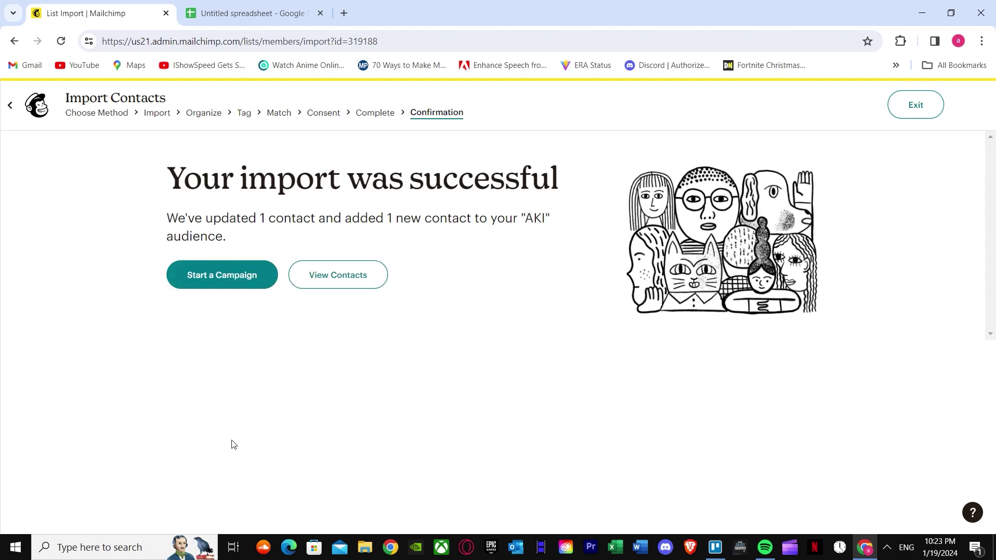
Open the AKI contact list and review the imported contact's columns, email and tags Customer, 2024, Member.
left_click(318, 283)
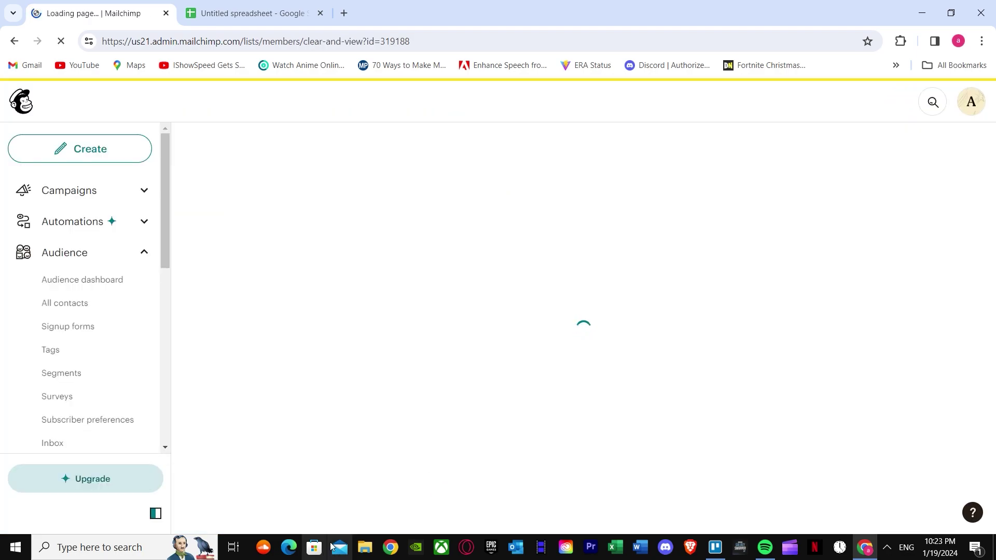
scroll(358, 410, "down", 1)
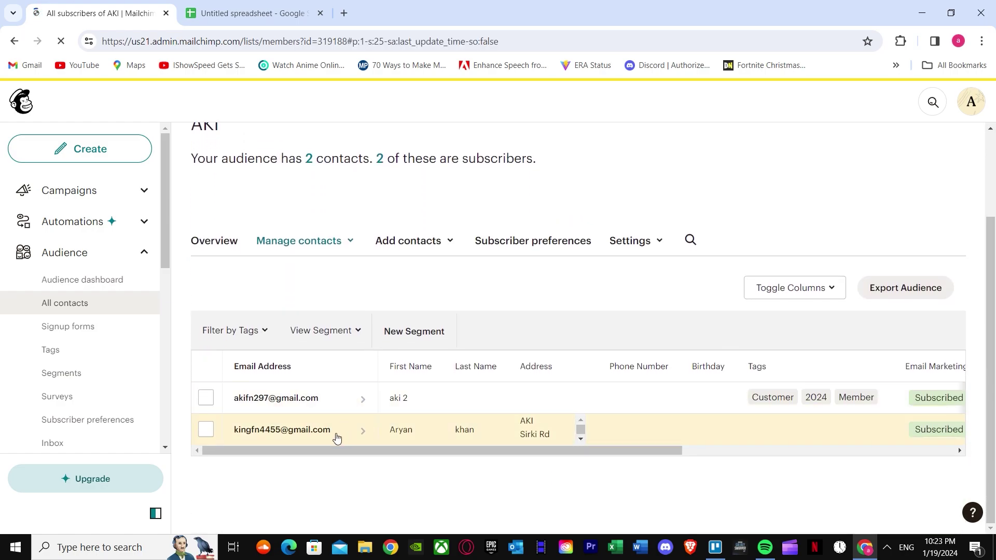
left_click_drag(542, 447, 434, 449)
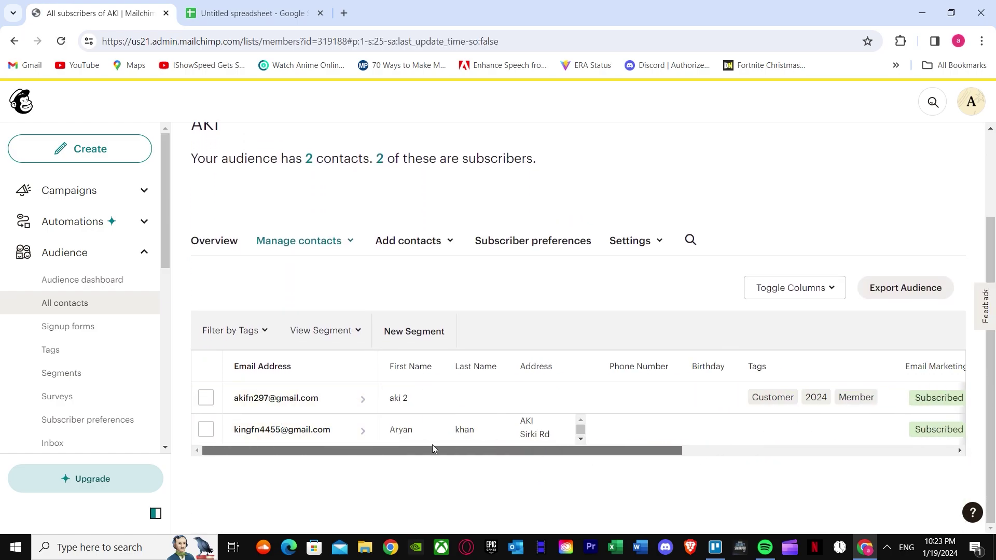
triple_click(365, 399)
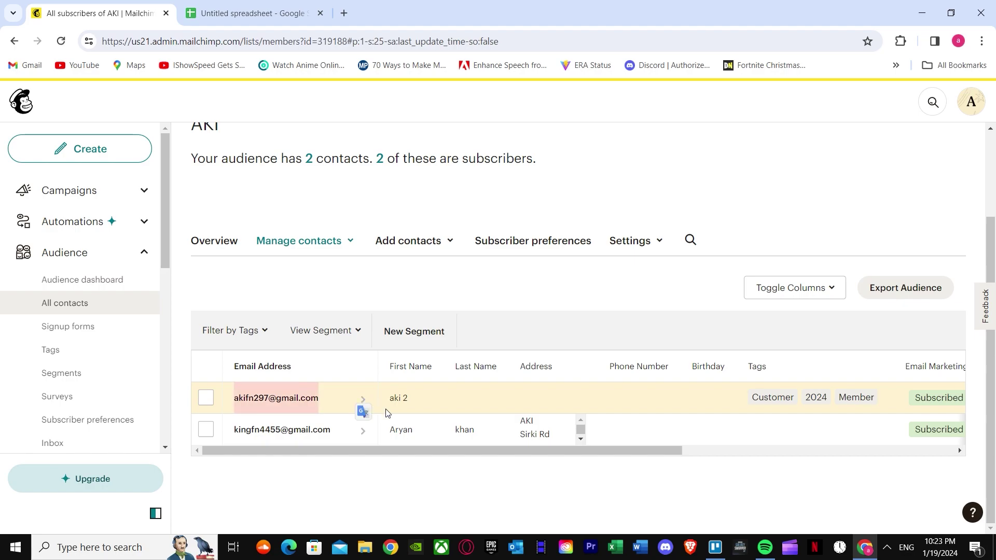
left_click(553, 455)
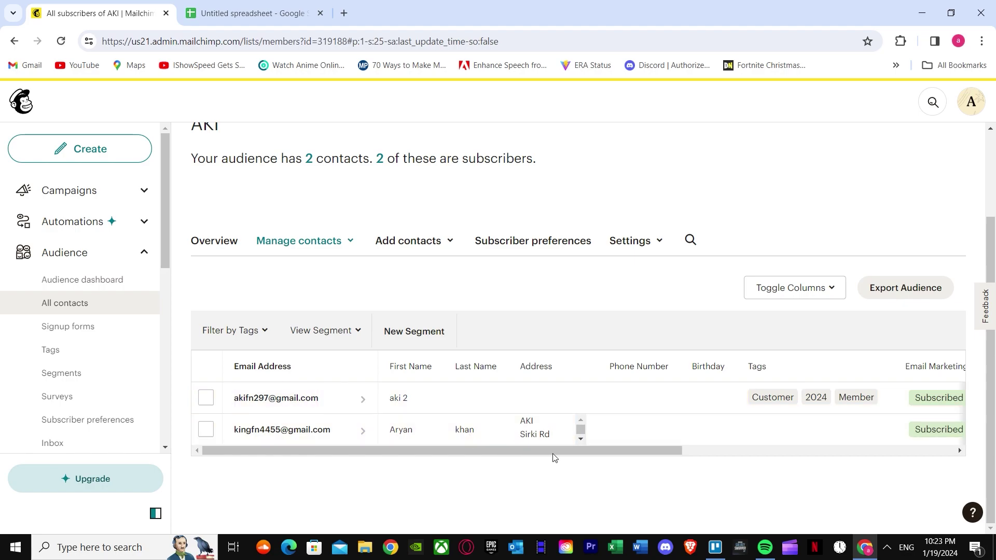